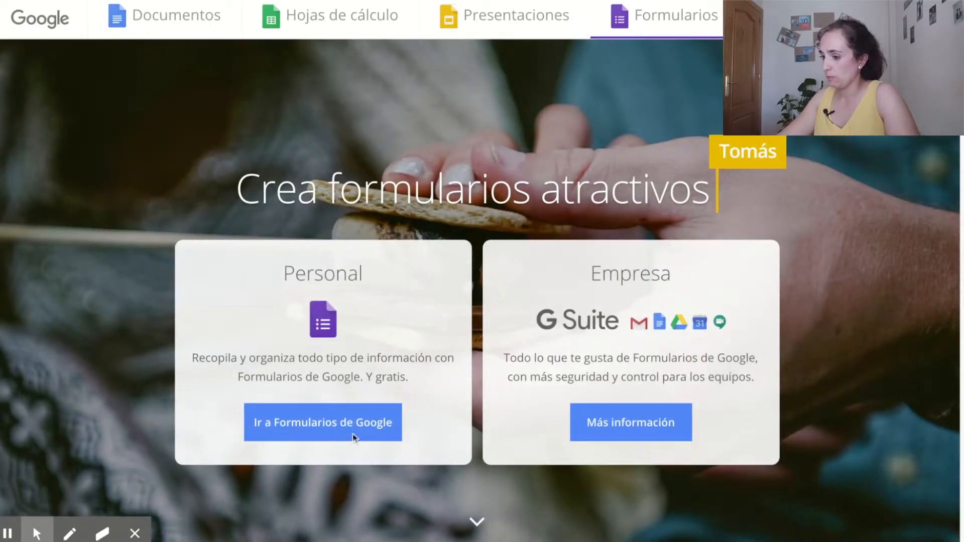
- Open the personal version of Google Forms and remove the recent form "Formulario sin título" from the list
{"action": "left_click", "coordinate": [337, 427]}
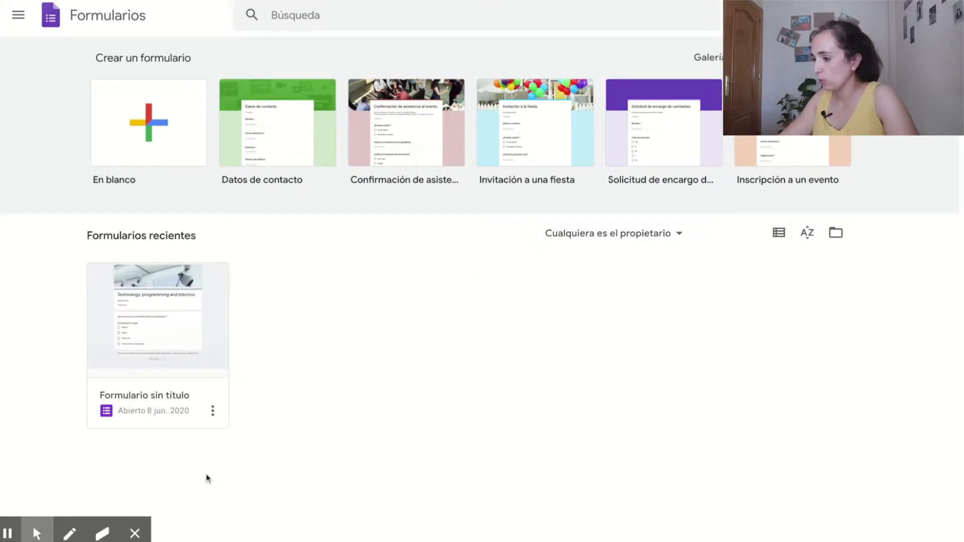
{"action": "left_click", "coordinate": [214, 412]}
{"action": "left_click", "coordinate": [217, 466]}
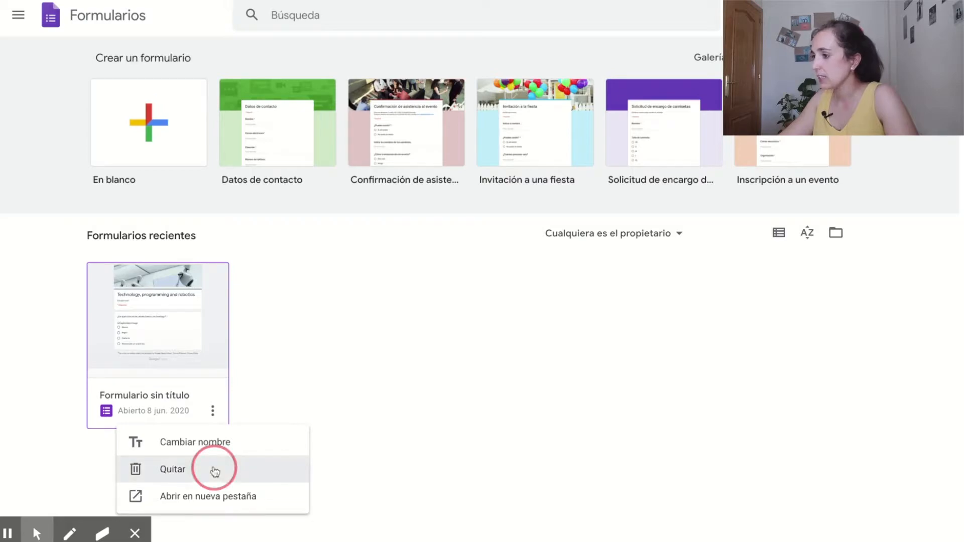
- Create a blank form titled "Prueba de Quizz" with the description "Esto es un prueba"
{"action": "left_click", "coordinate": [139, 148]}
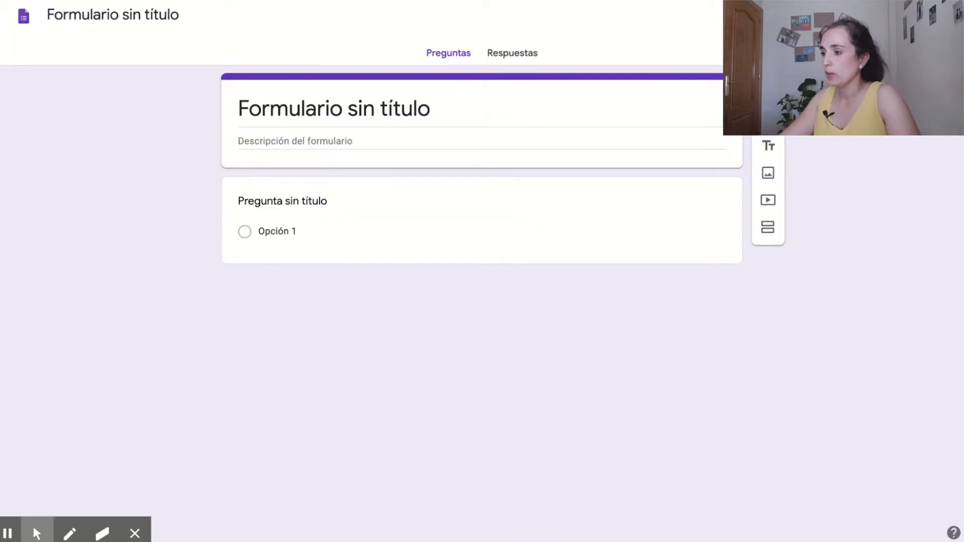
{"action": "left_click", "coordinate": [391, 111]}
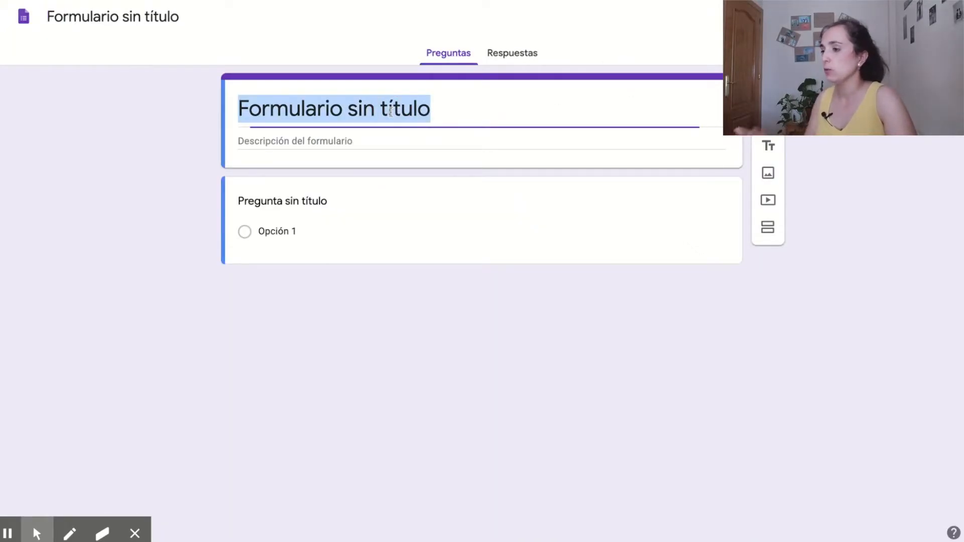
{"action": "left_click", "coordinate": [396, 110]}
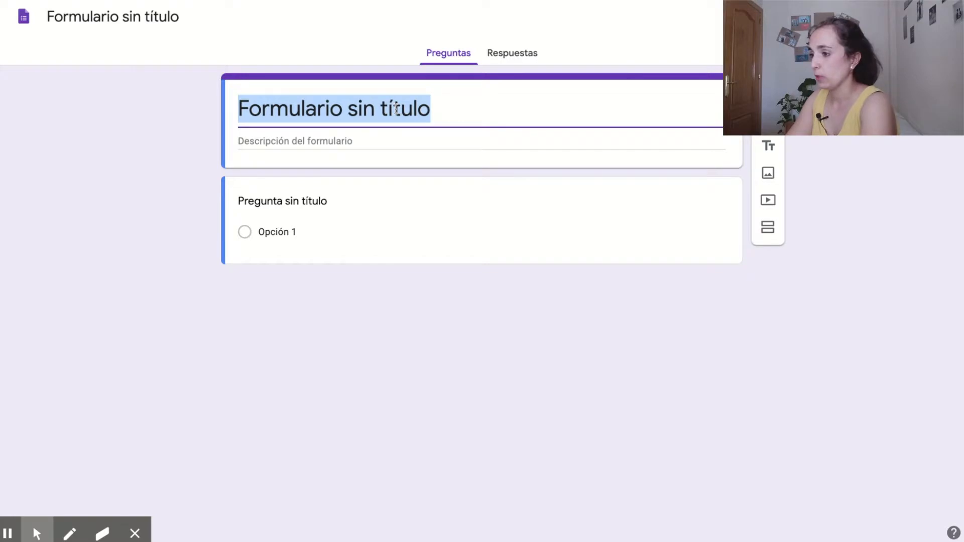
{"action": "type", "text": "Prueba d"}
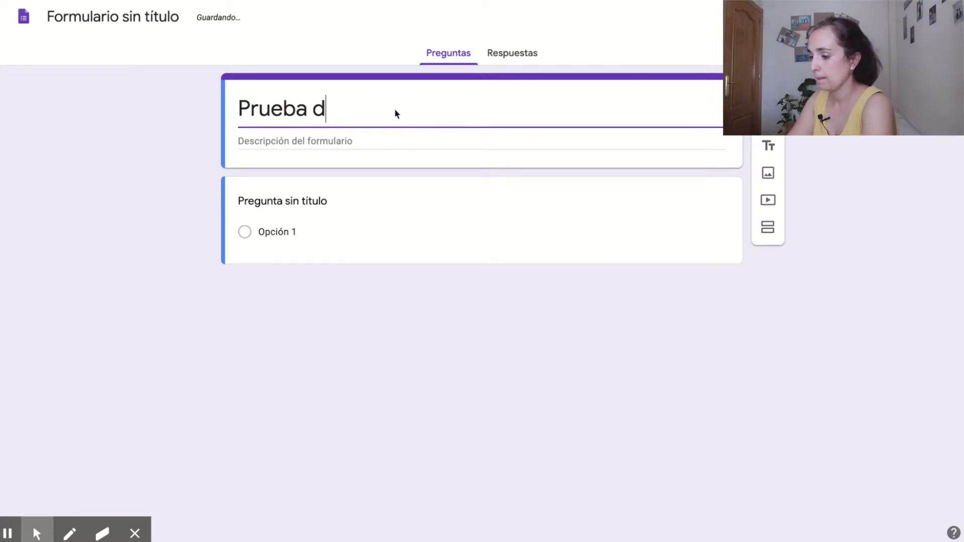
{"action": "type", "text": "e Quizz"}
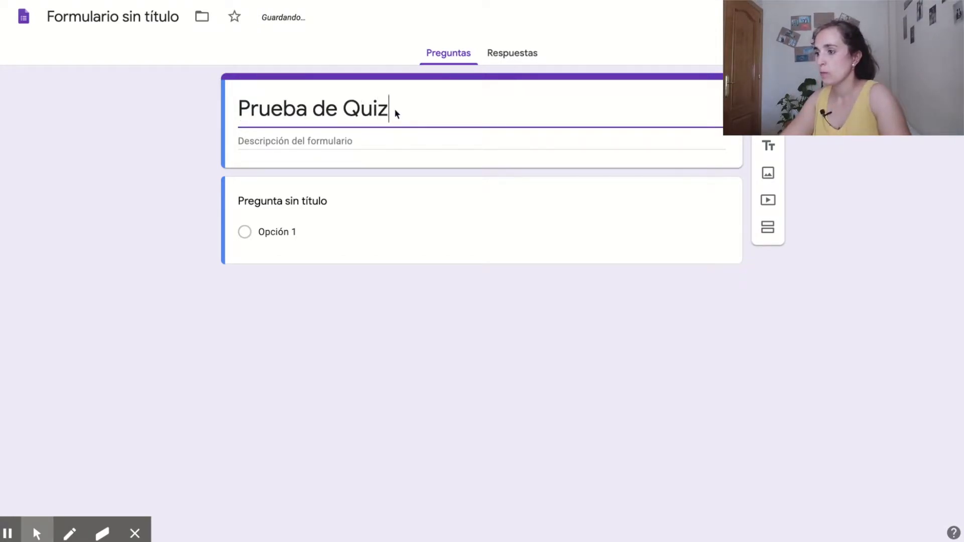
{"action": "left_click", "coordinate": [361, 139]}
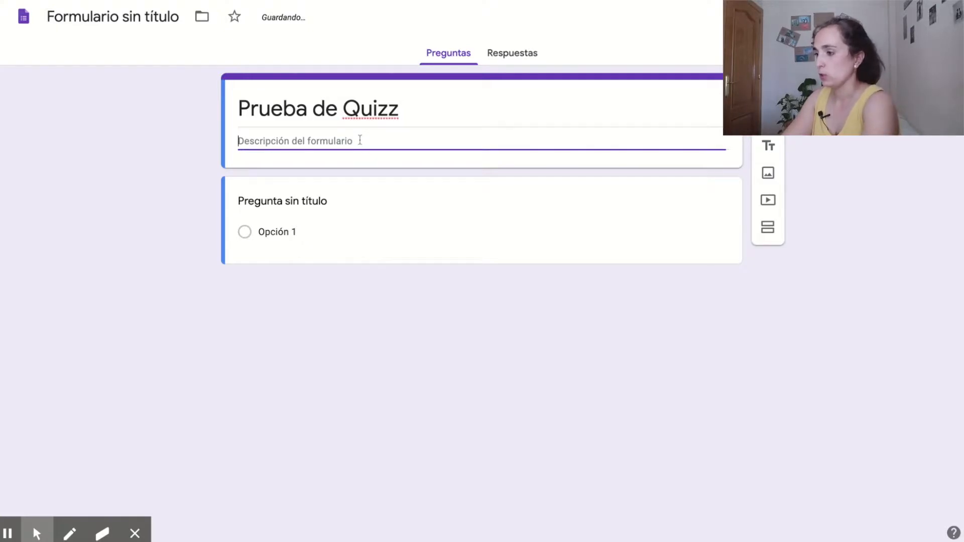
{"action": "type", "text": "Esto es un prueba"}
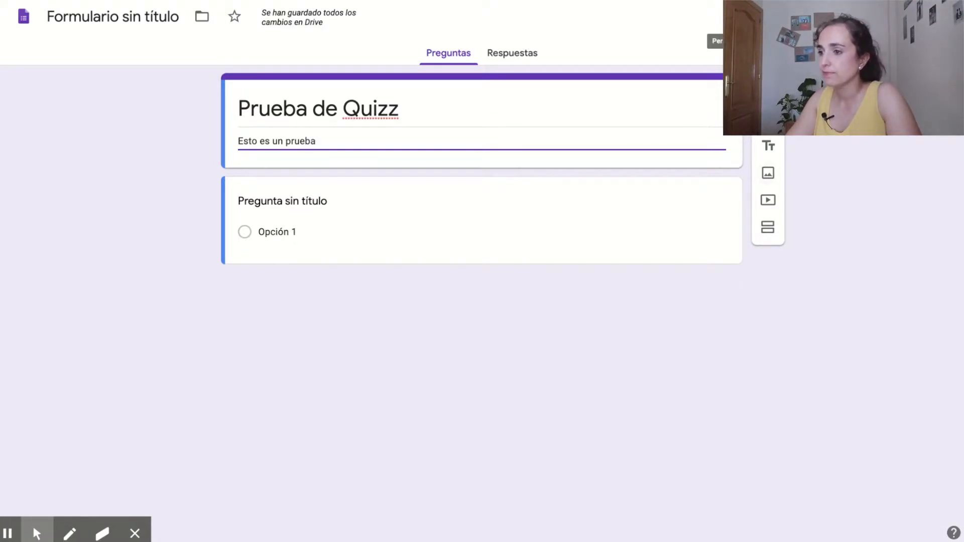
- Customize the form's theme with the turquoise theme color and the Alegre font style
{"action": "left_click", "coordinate": [731, 16]}
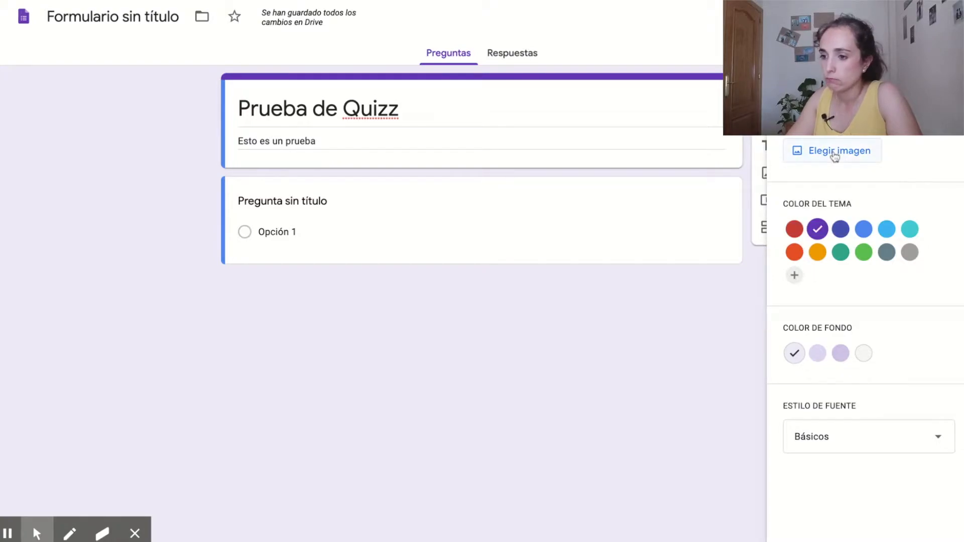
{"action": "left_click", "coordinate": [910, 231]}
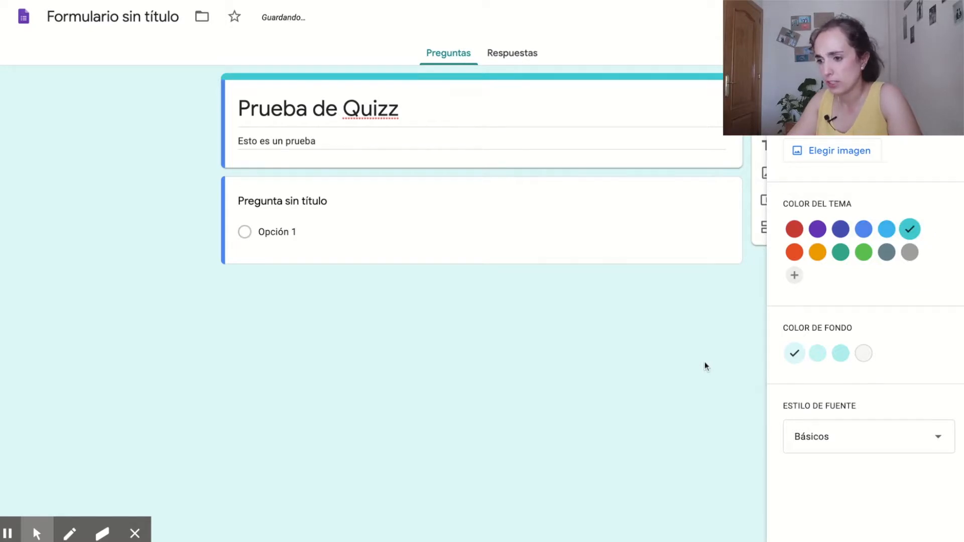
{"action": "left_click", "coordinate": [842, 439]}
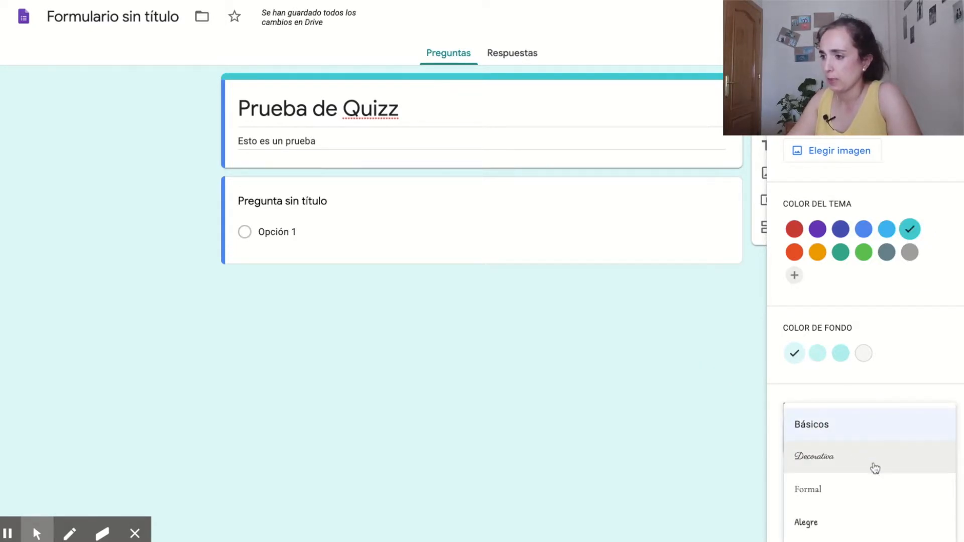
{"action": "left_click", "coordinate": [845, 516]}
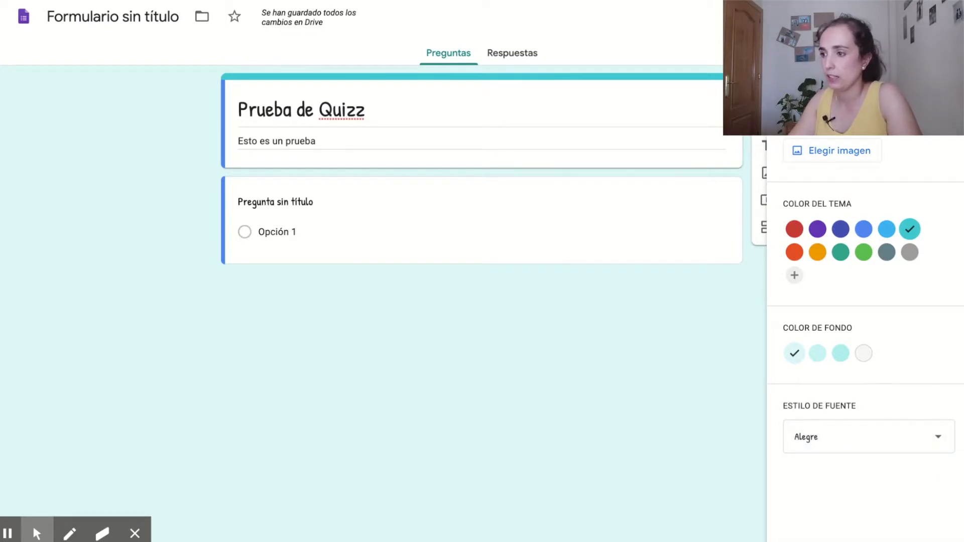
{"action": "key", "text": "Escape"}
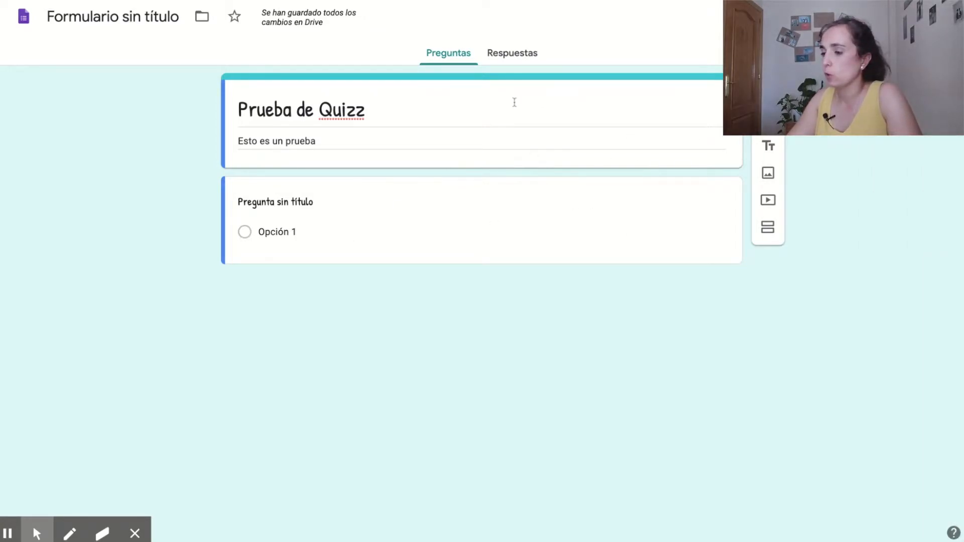
- Correct the form's title to "Prueba de Quiz"
{"action": "left_click", "coordinate": [389, 112]}
{"action": "left_click", "coordinate": [391, 113]}
{"action": "key", "text": "BackSpace"}
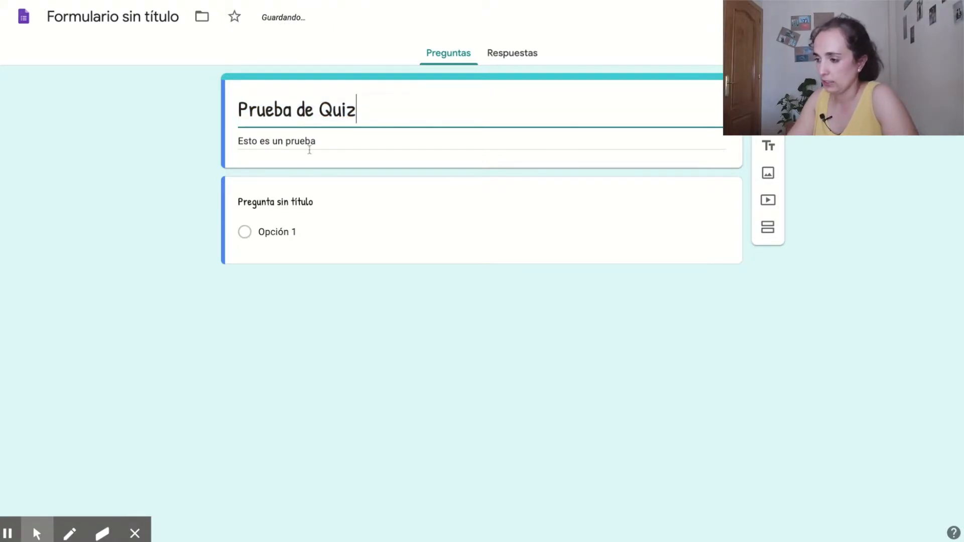
- Set the first question's text to "Pregunta 1: ¿Cuál es el color del caballo blanco de Santiago?"
{"action": "left_click", "coordinate": [288, 200]}
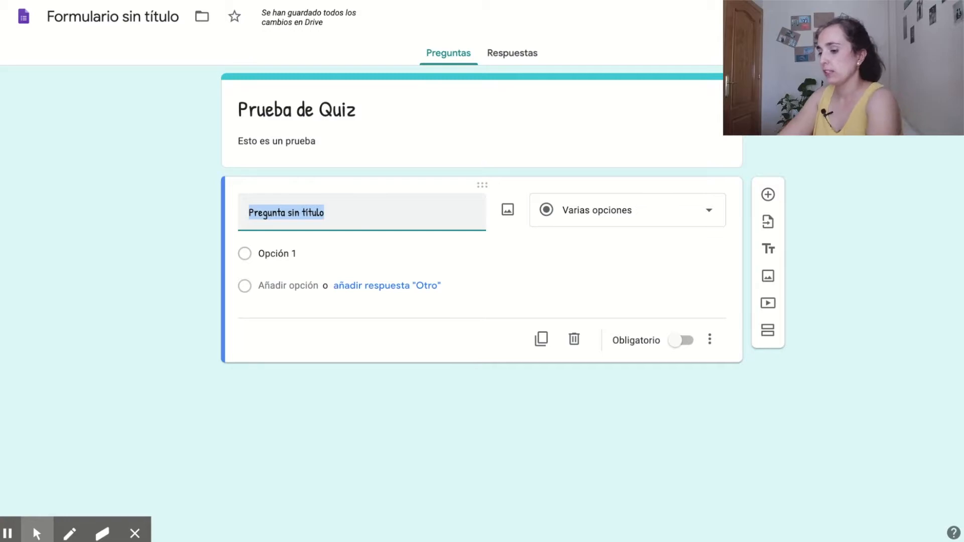
{"action": "type", "text": "Pre"}
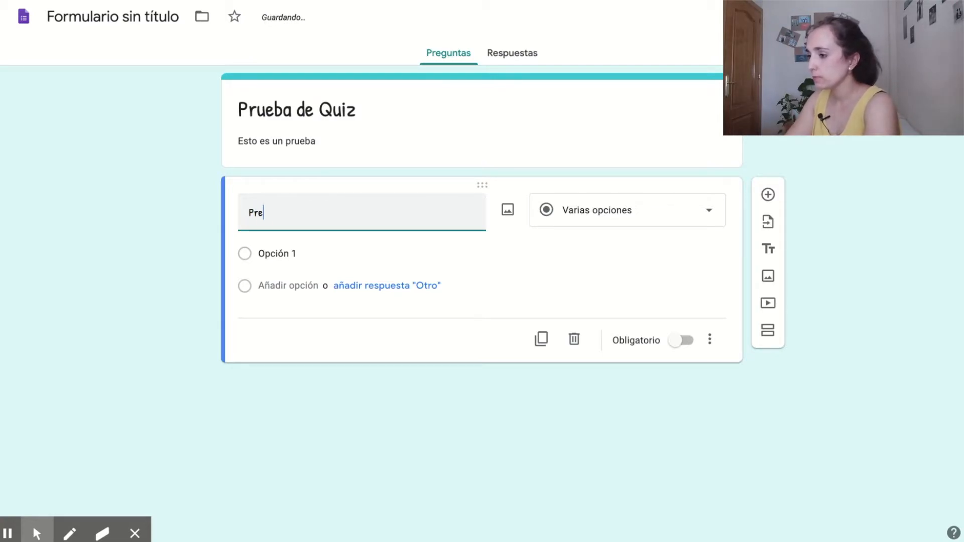
{"action": "type", "text": "gunta 1:"}
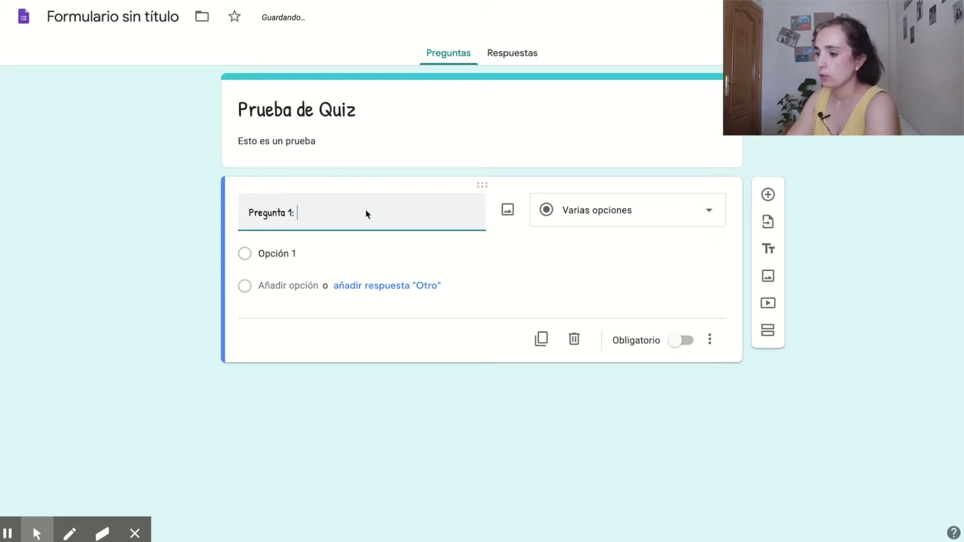
{"action": "type", "text": " ¿Cu?"}
{"action": "key", "text": "Left"}
{"action": "type", "text": "Cuál es el color"}
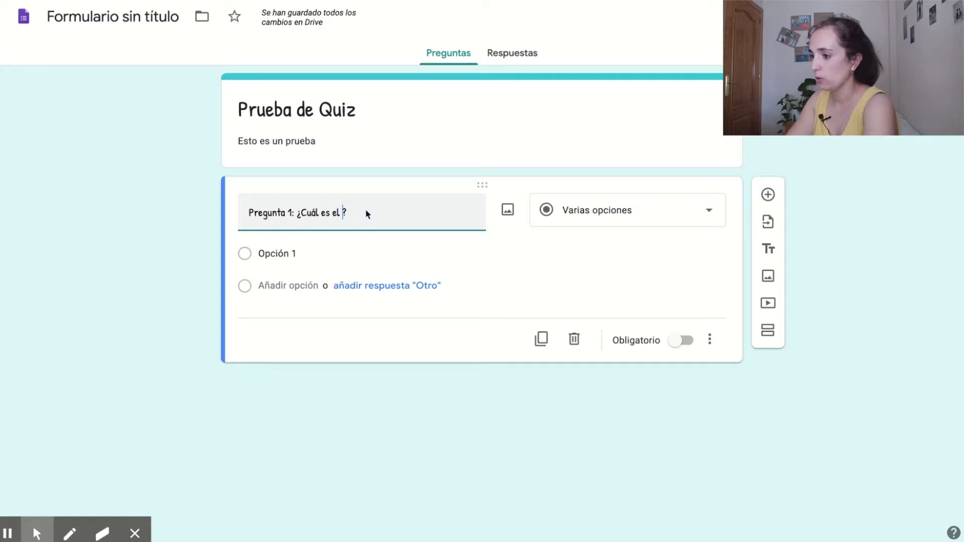
{"action": "type", "text": " blanco de San"}
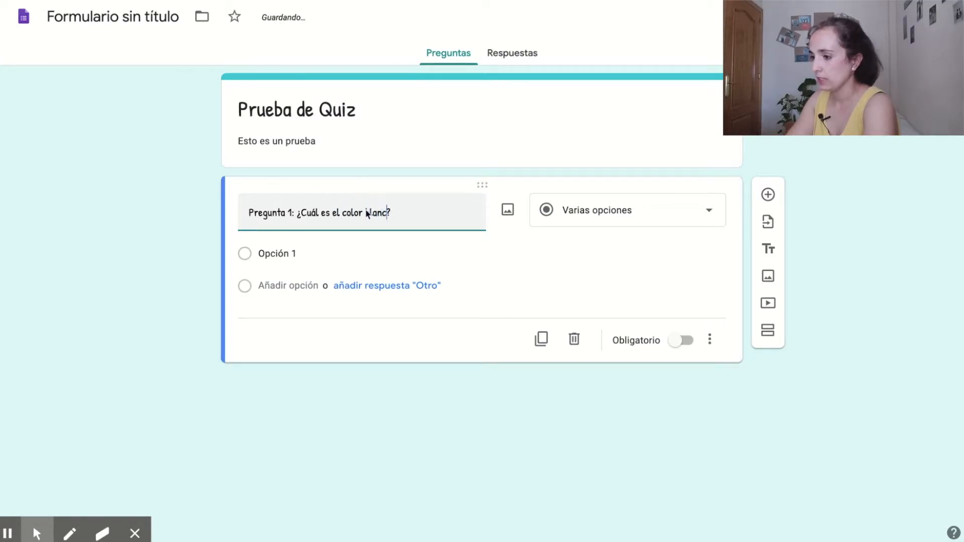
{"action": "key", "text": "BackSpace"}
{"action": "key", "text": "BackSpace"}
{"action": "key", "text": "BackSpace"}
{"action": "key", "text": "BackSpace"}
{"action": "key", "text": "BackSpace"}
{"action": "key", "text": "BackSpace"}
{"action": "key", "text": "BackSpace"}
{"action": "key", "text": "BackSpace"}
{"action": "key", "text": "BackSpace"}
{"action": "key", "text": "BackSpace"}
{"action": "type", "text": "del caballo b"}
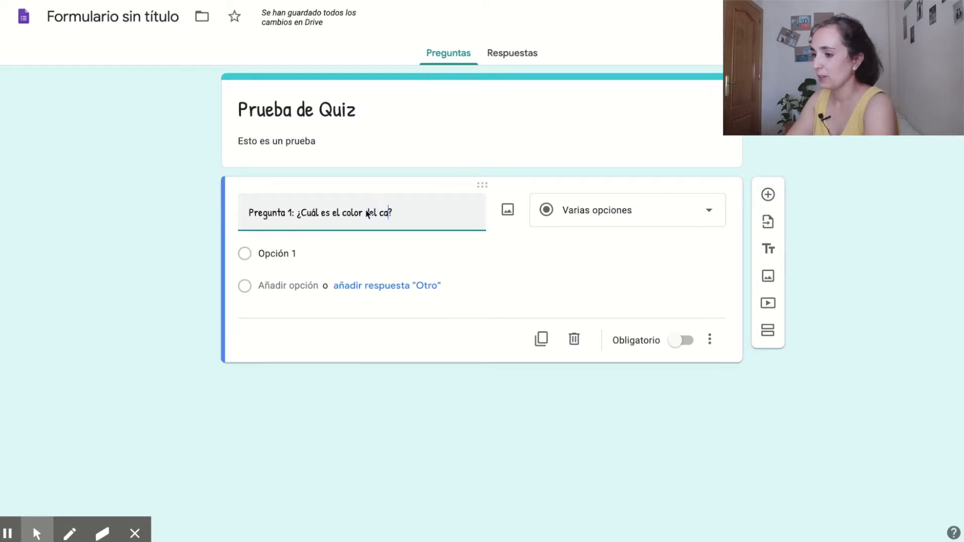
{"action": "type", "text": "alnco de"}
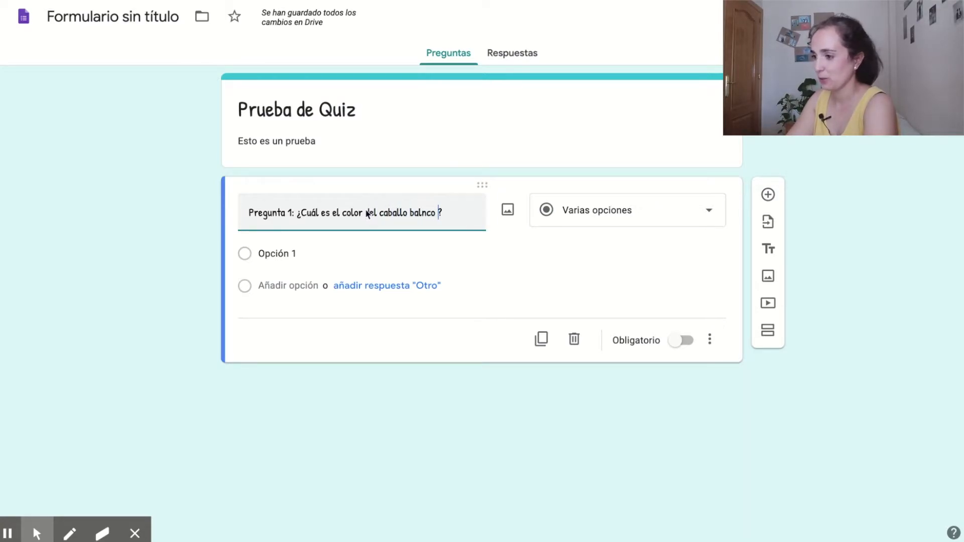
{"action": "key", "text": "BackSpace"}
{"action": "key", "text": "BackSpace"}
{"action": "key", "text": "BackSpace"}
{"action": "key", "text": "BackSpace"}
{"action": "key", "text": "BackSpace"}
{"action": "key", "text": "BackSpace"}
{"action": "key", "text": "BackSpace"}
{"action": "key", "text": "BackSpace"}
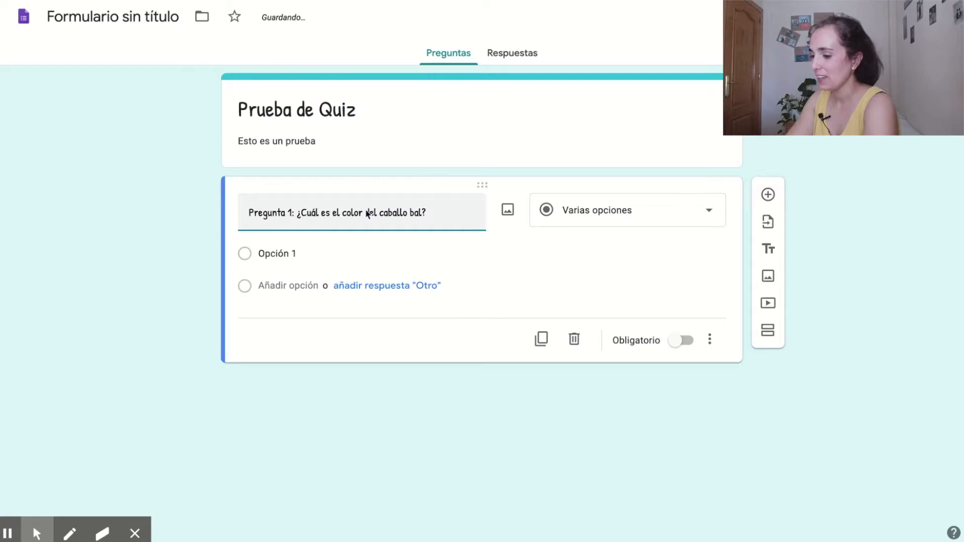
{"action": "type", "text": "lanco de Santiago"}
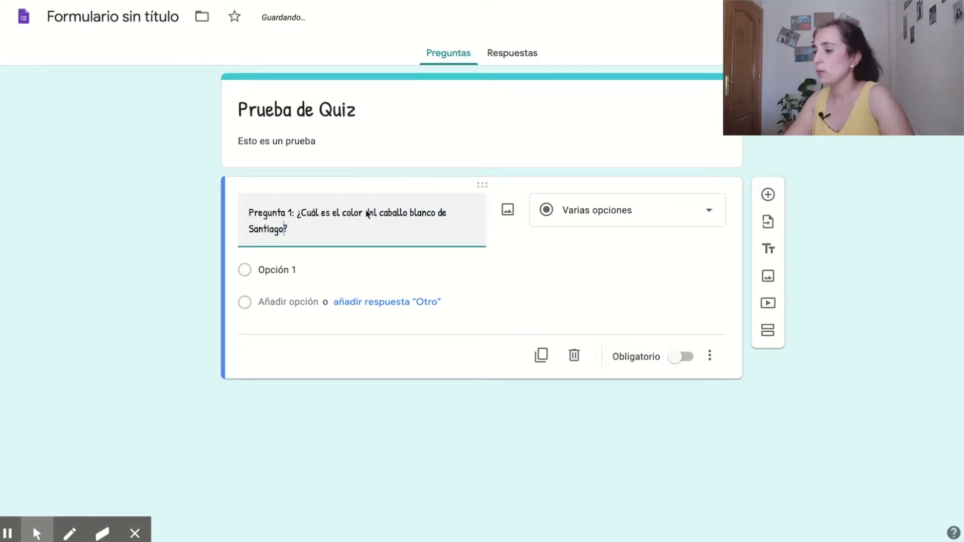
- Enter the answer options Blanco, Negro, Arcoiris and Fosforito for the first question
{"action": "left_click", "coordinate": [298, 271]}
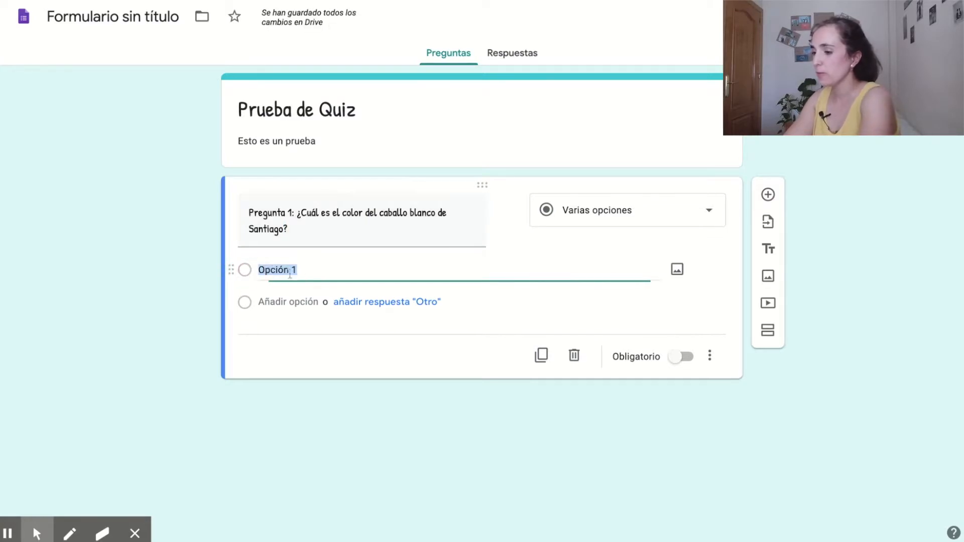
{"action": "type", "text": "Blanc"}
{"action": "key", "text": "BackSpace"}
{"action": "key", "text": "BackSpace"}
{"action": "key", "text": "BackSpace"}
{"action": "key", "text": "BackSpace"}
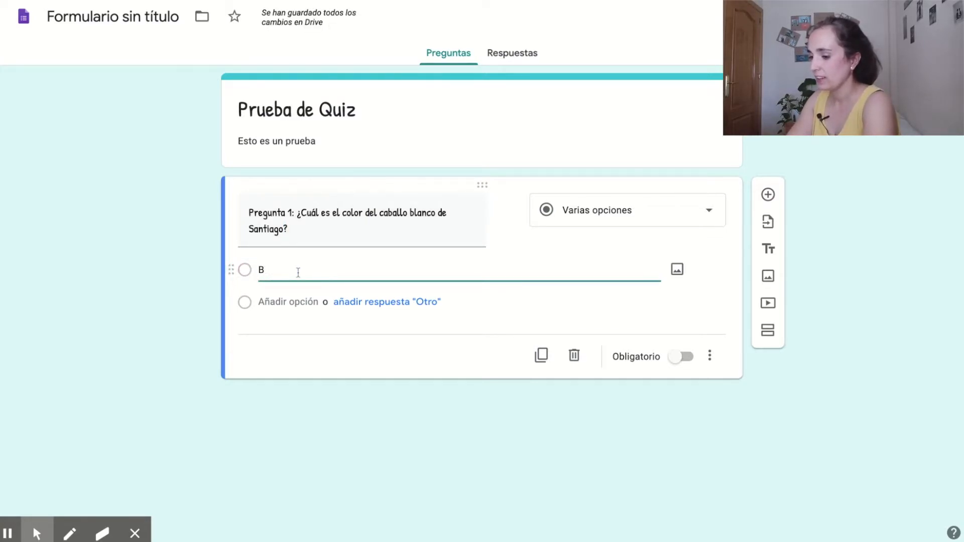
{"action": "type", "text": "lanco"}
{"action": "key", "text": "Return"}
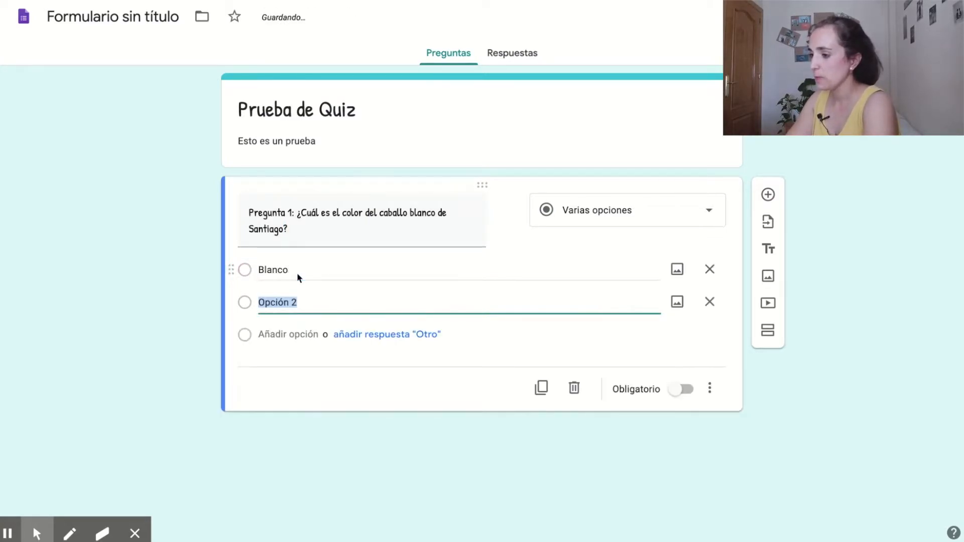
{"action": "type", "text": "Negro"}
{"action": "key", "text": "Return"}
{"action": "type", "text": "Arcoiris"}
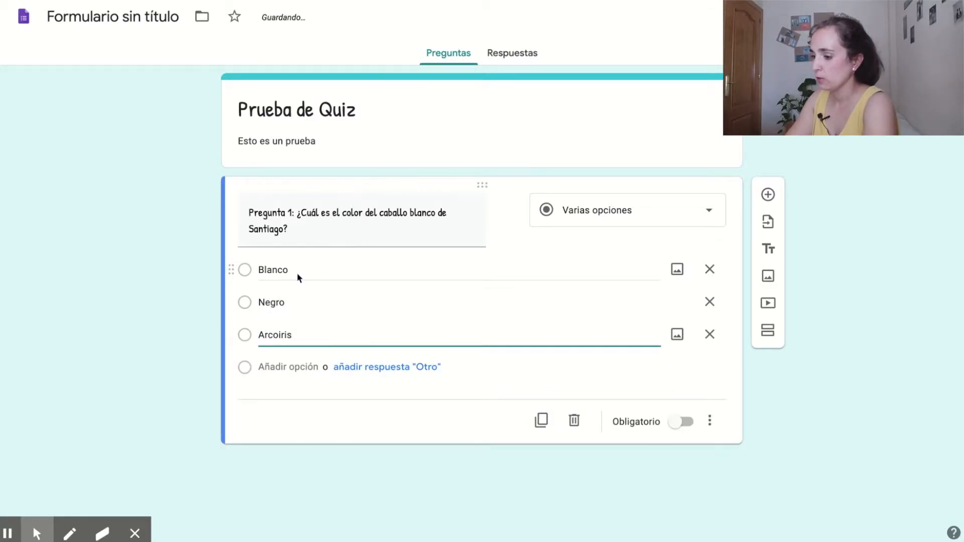
{"action": "key", "text": "Return"}
{"action": "type", "text": "F"}
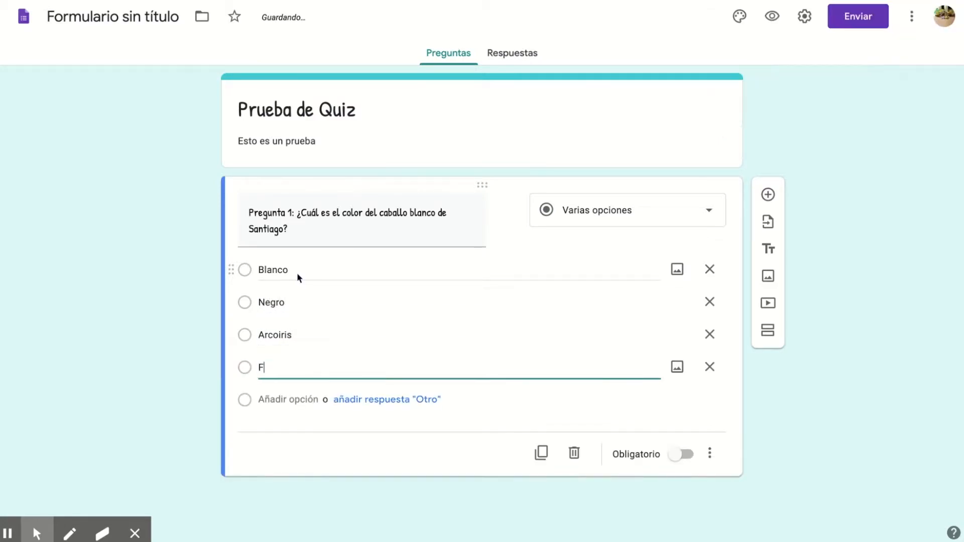
{"action": "type", "text": "osforito"}
- Set the first question to order its options randomly and make it required
{"action": "left_click", "coordinate": [709, 453]}
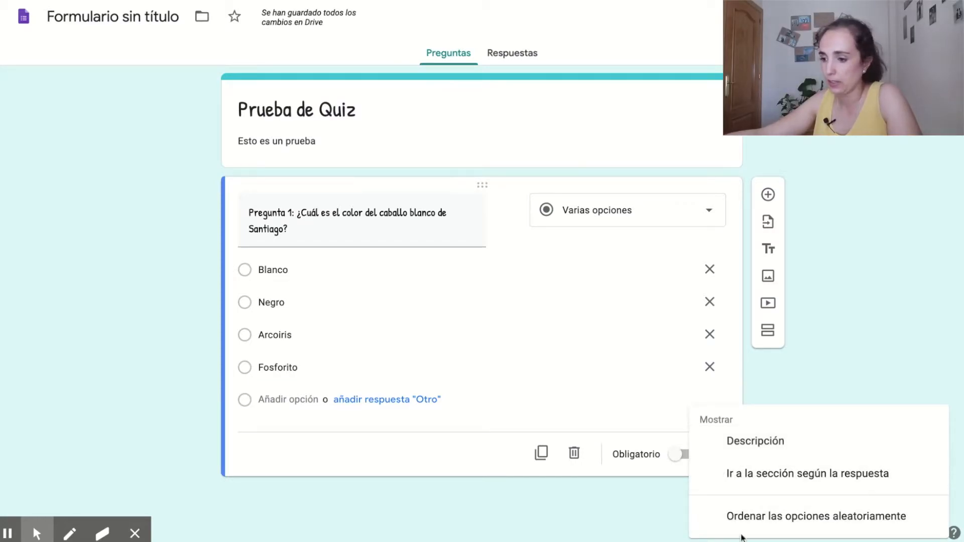
{"action": "left_click", "coordinate": [745, 517]}
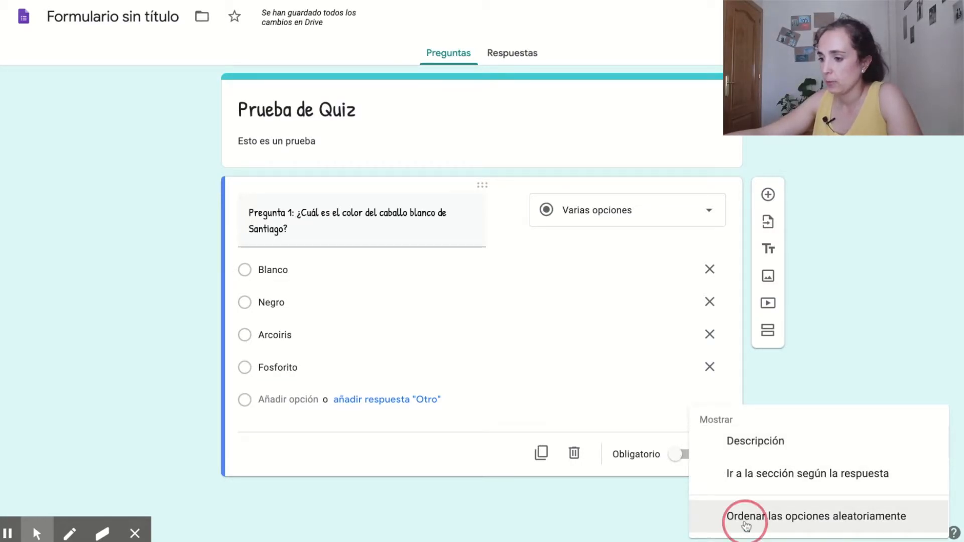
{"action": "left_click", "coordinate": [674, 456]}
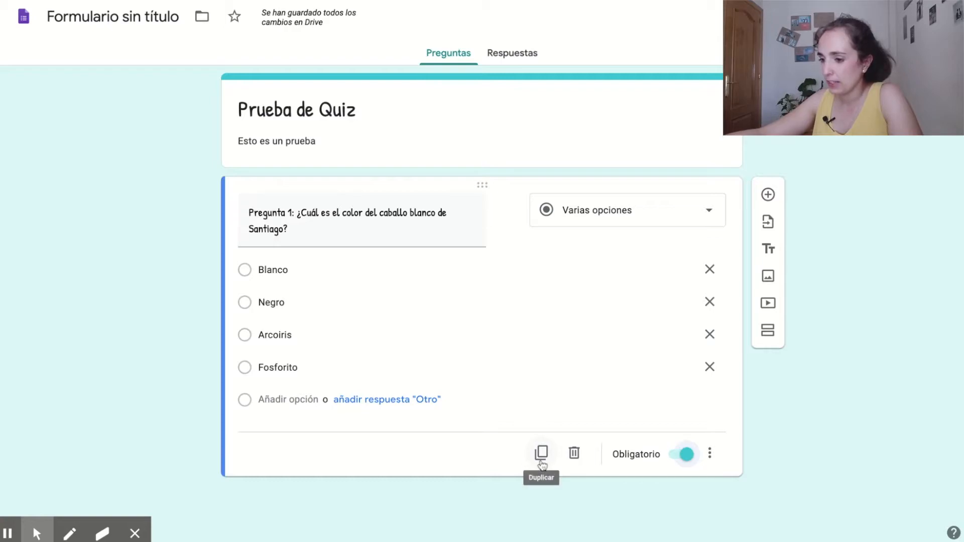
- Add a description to the first question reading "Esta información está en las páginas 10-12 de tu libro"
{"action": "left_click", "coordinate": [719, 458]}
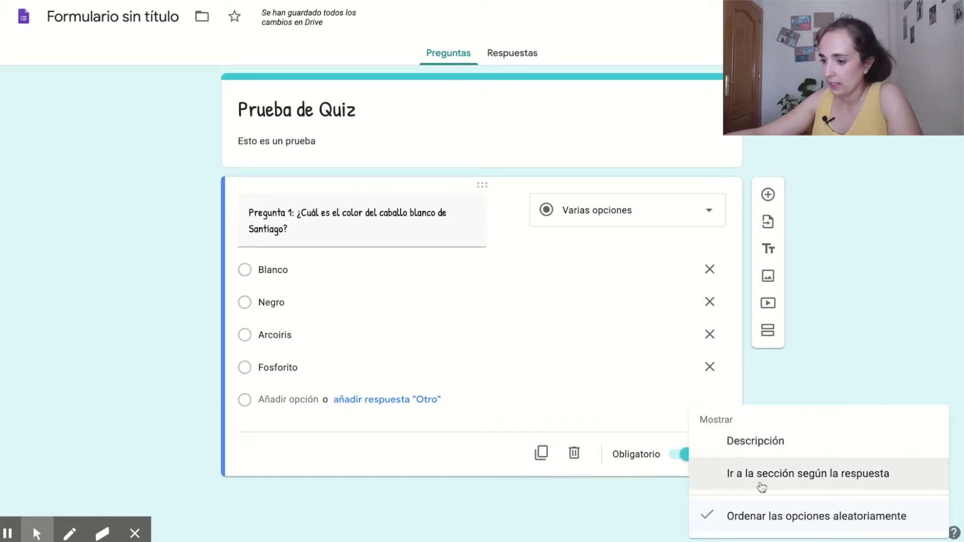
{"action": "left_click", "coordinate": [749, 444]}
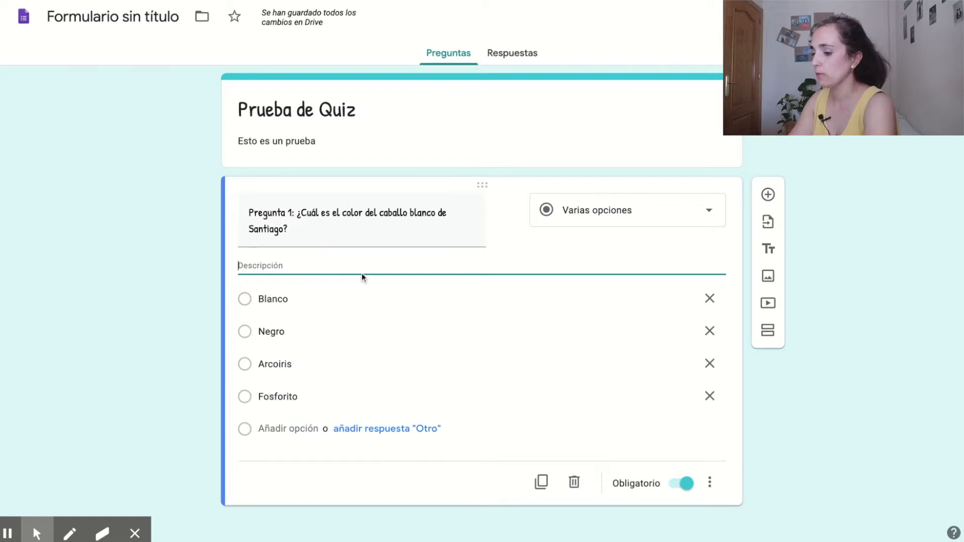
{"action": "type", "text": "Esta informa"}
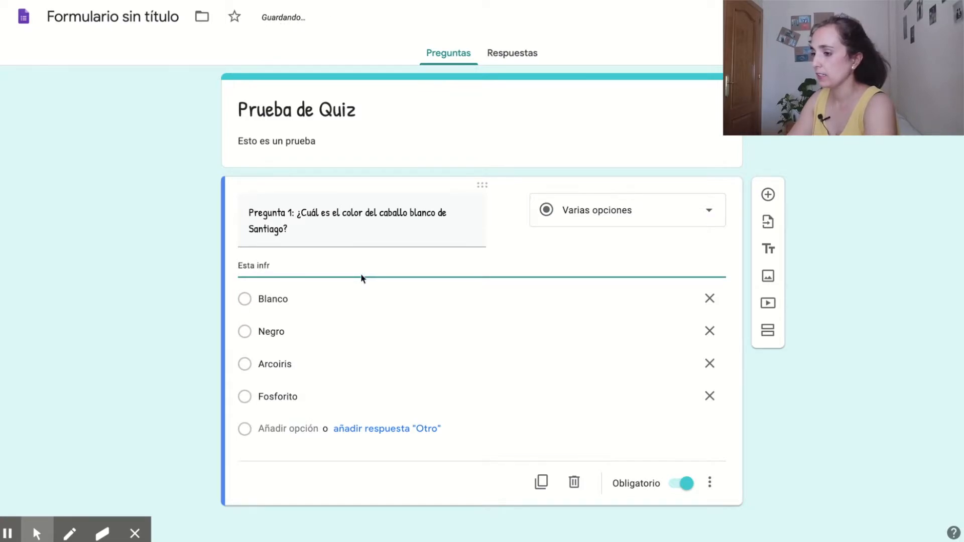
{"action": "type", "text": "ción está en"}
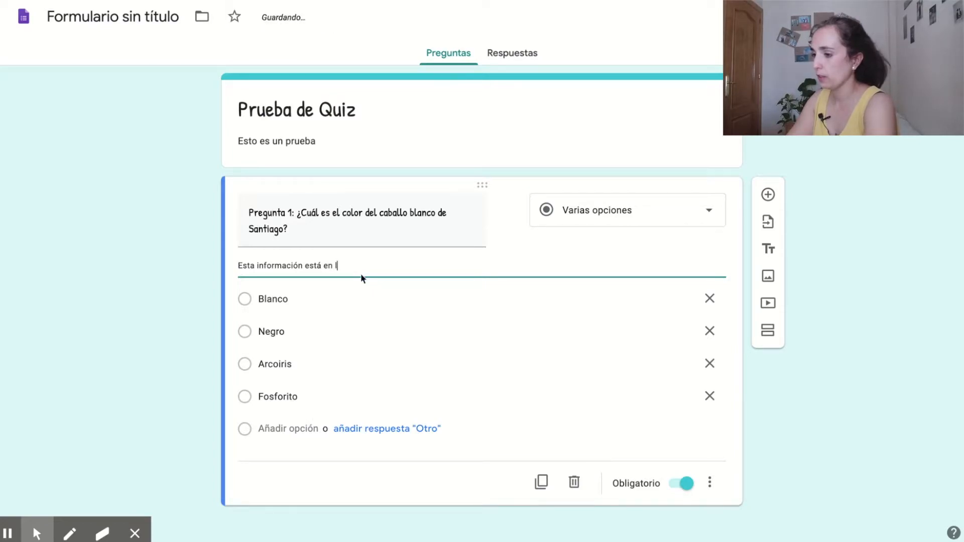
{"action": "type", "text": " las páginas 10-12 "}
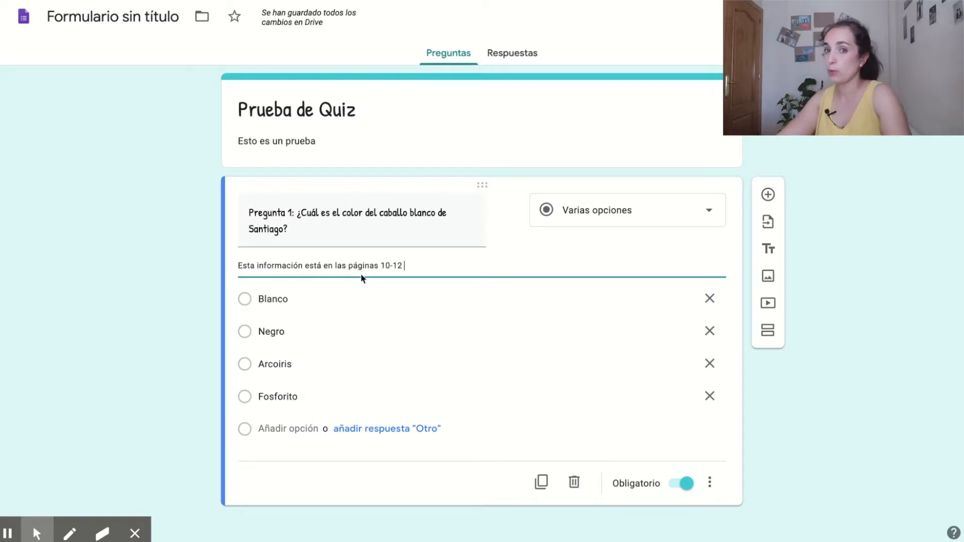
{"action": "type", "text": "de tu libro"}
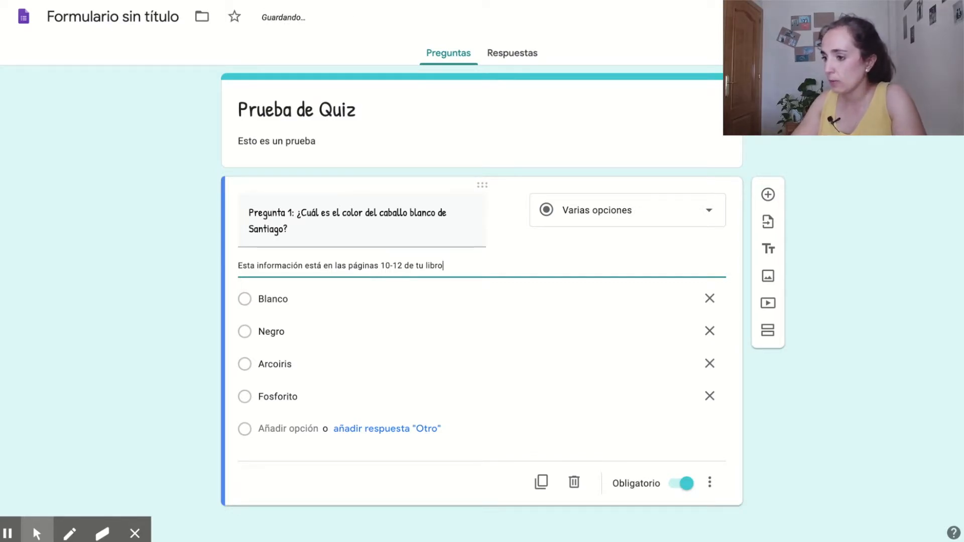
{"action": "left_click", "coordinate": [597, 220]}
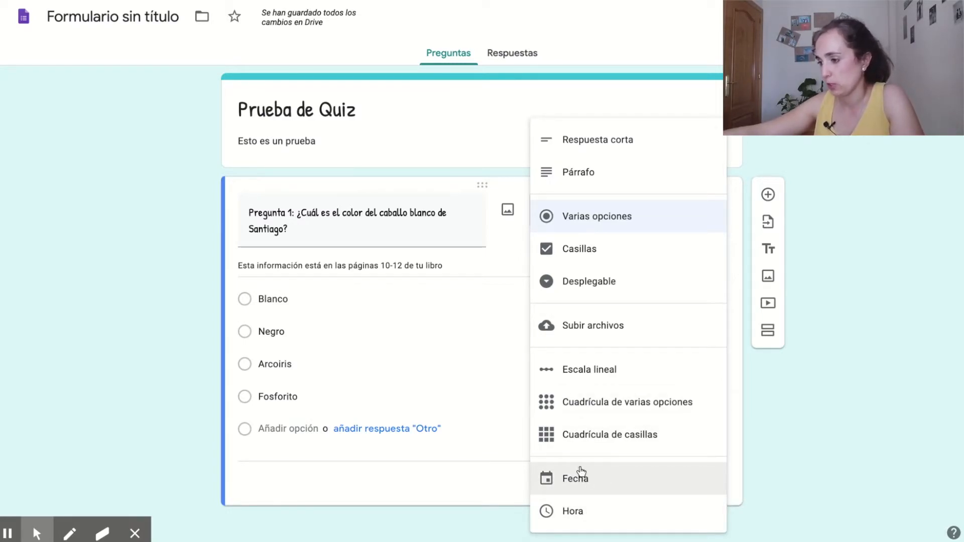
{"action": "left_click", "coordinate": [433, 492]}
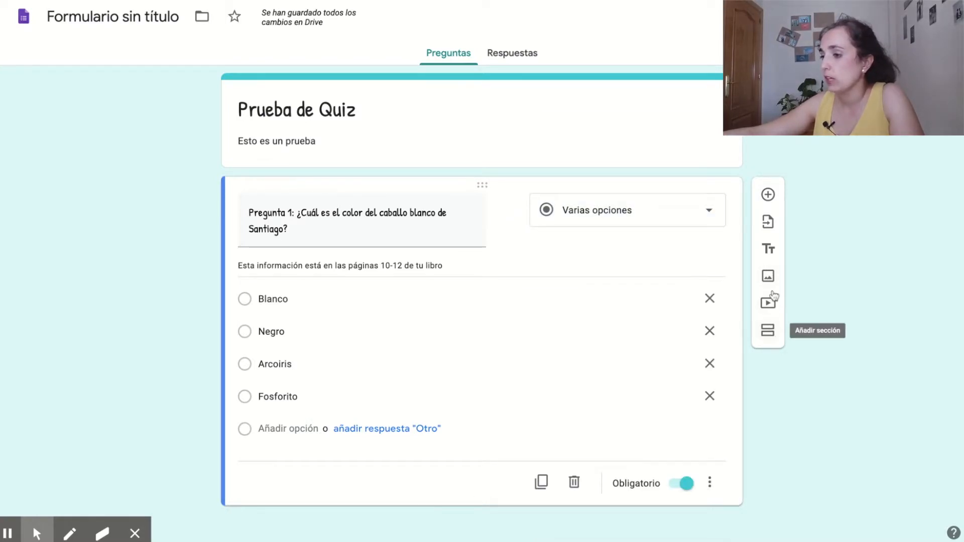
- Add a second question below the first with the text "Pregunta 2: bla bla"
{"action": "left_click", "coordinate": [768, 196]}
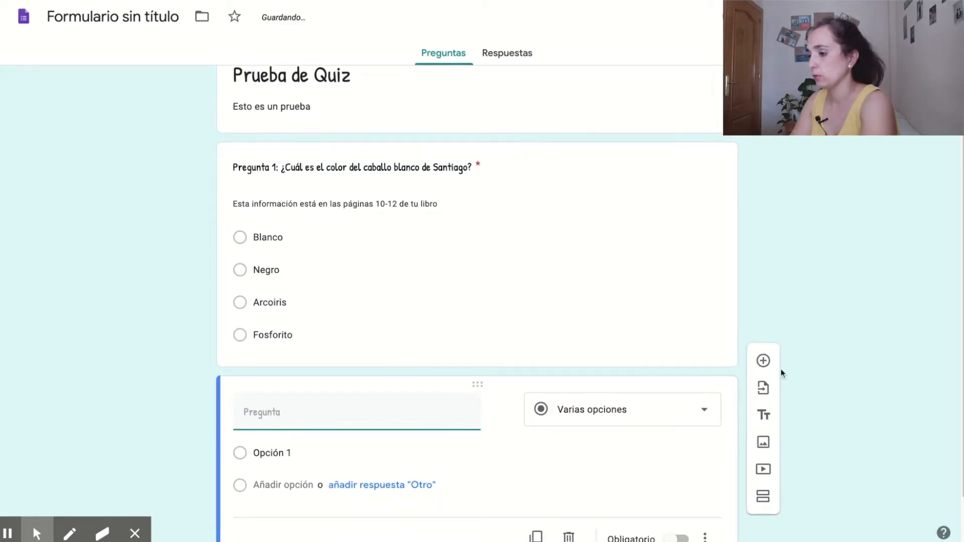
{"action": "type", "text": "P"}
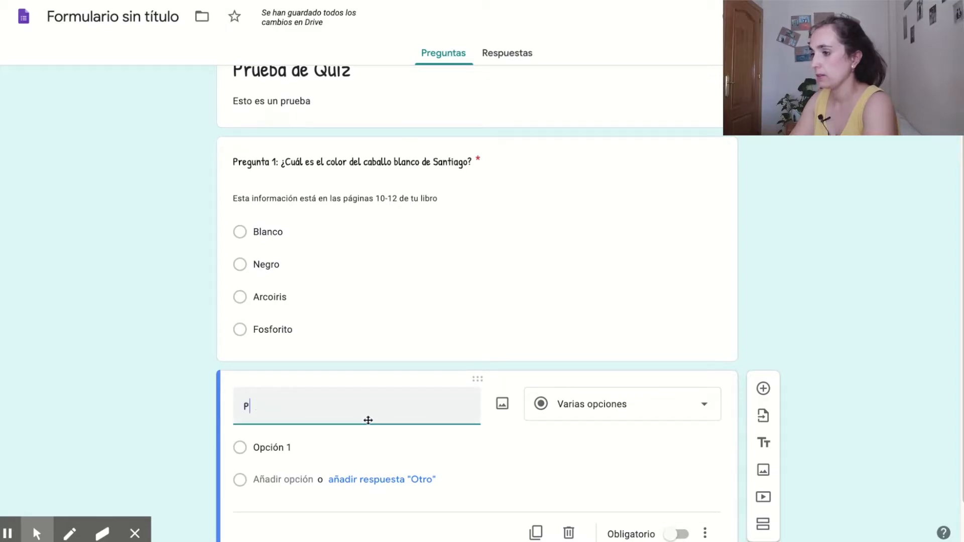
{"action": "type", "text": "regu"}
{"action": "type", "text": "2"}
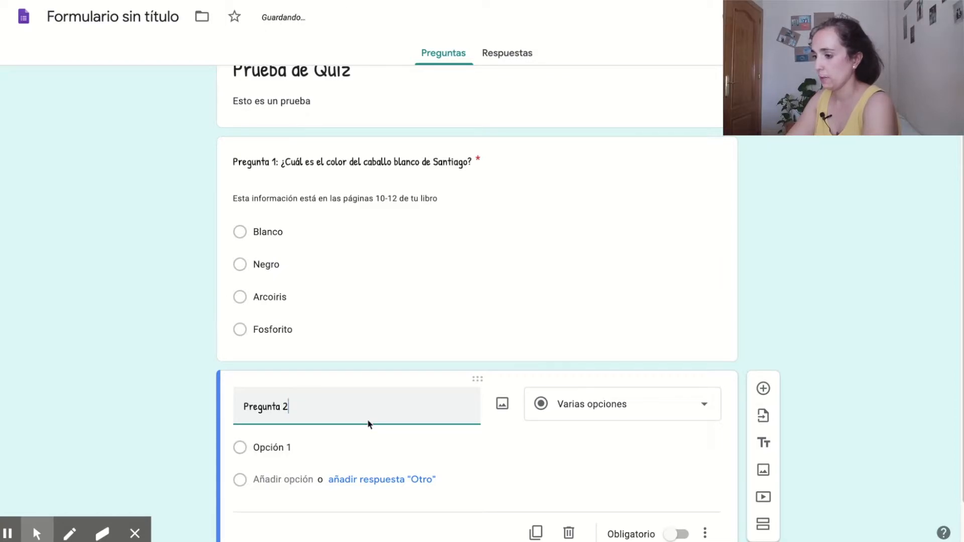
{"action": "type", "text": ": bal bl"}
{"action": "key", "text": "BackSpace"}
{"action": "key", "text": "BackSpace"}
{"action": "key", "text": "BackSpace"}
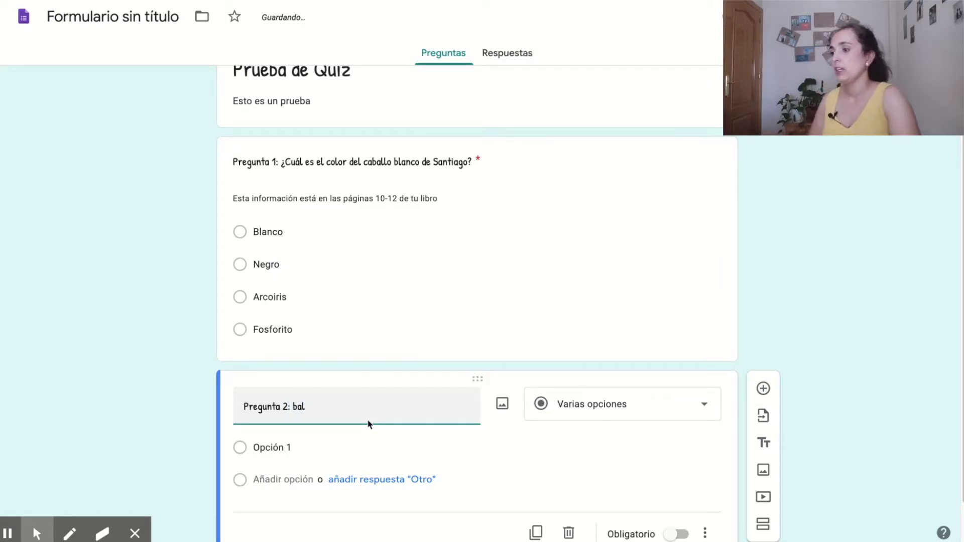
{"action": "key", "text": "BackSpace"}
{"action": "key", "text": "BackSpace"}
{"action": "type", "text": "la bla"}
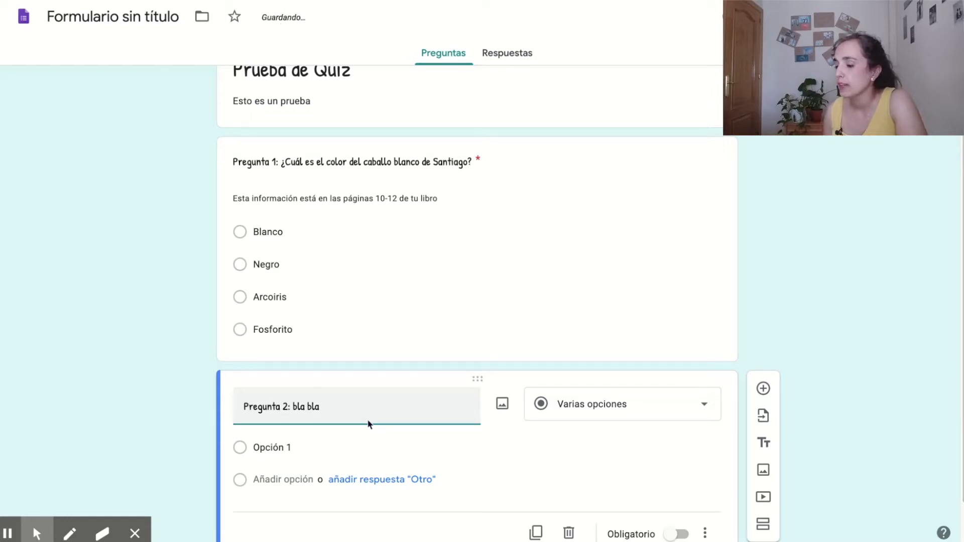
- Make the second question, "Pregunta 2: bla bla", required
{"action": "scroll", "coordinate": [441, 399], "scroll_direction": "down", "scroll_amount": 1}
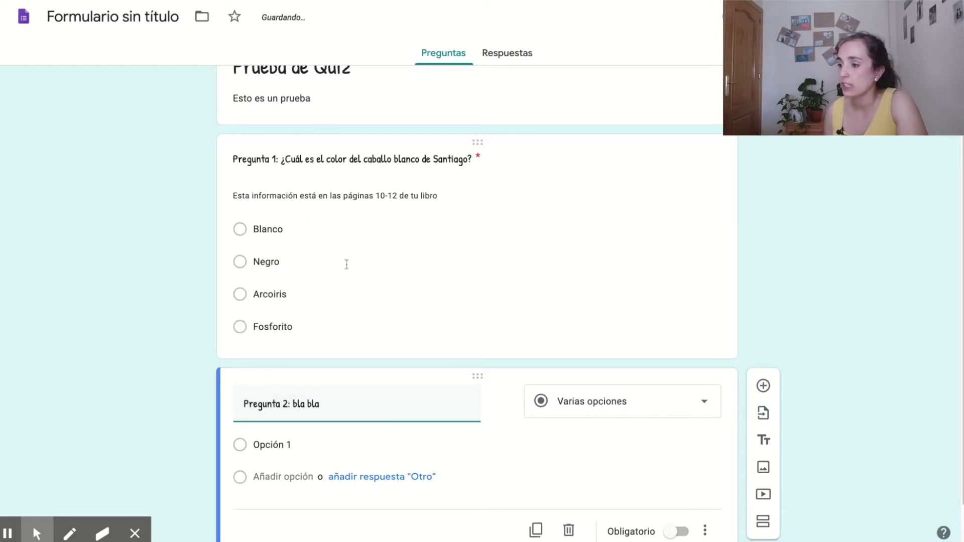
{"action": "scroll", "coordinate": [431, 240], "scroll_direction": "down", "scroll_amount": 1}
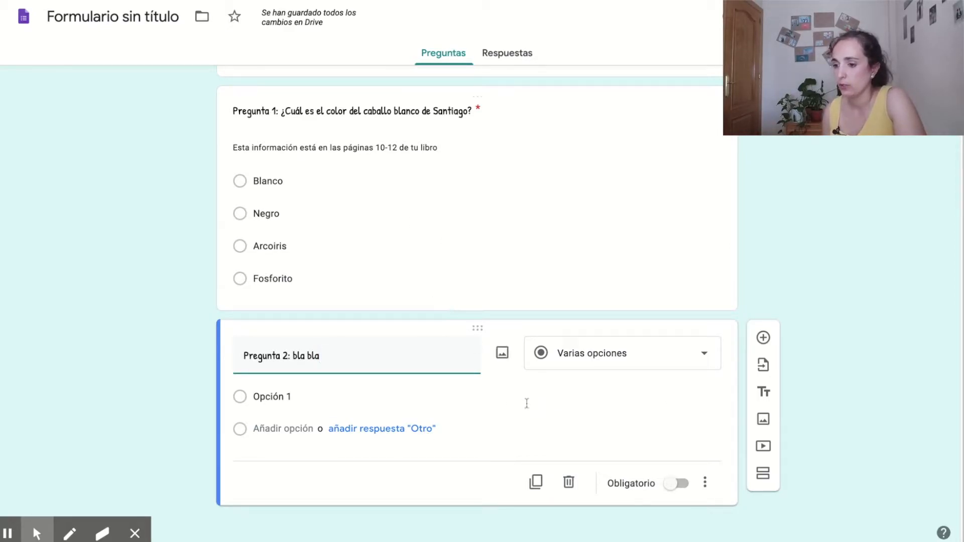
{"action": "left_click", "coordinate": [688, 482]}
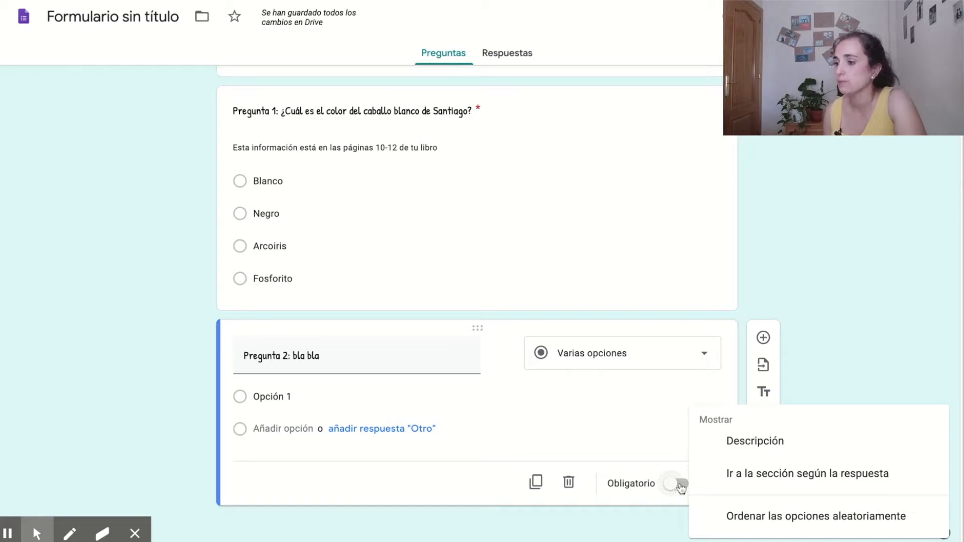
{"action": "left_click", "coordinate": [687, 510]}
{"action": "left_click", "coordinate": [675, 483]}
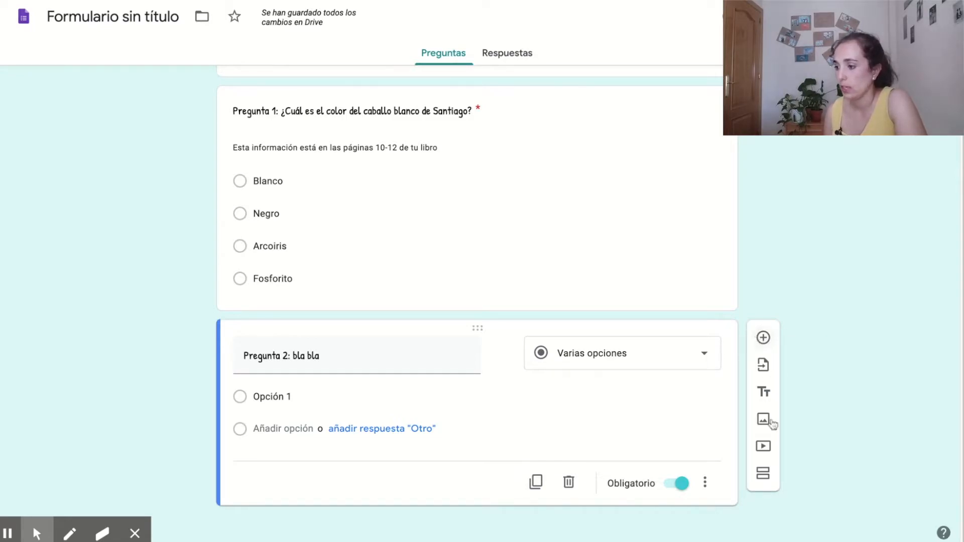
- Add a new section after the second question
{"action": "left_click", "coordinate": [767, 477]}
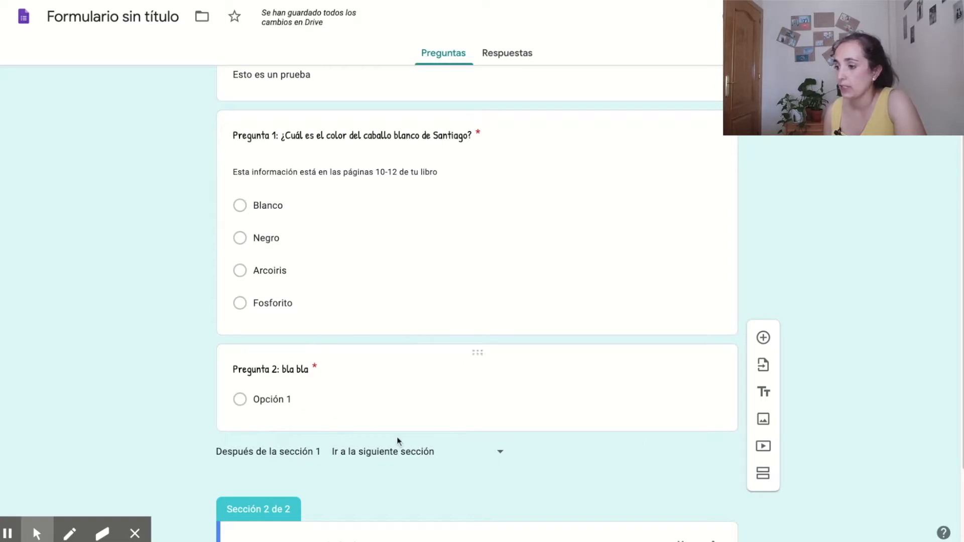
{"action": "left_click", "coordinate": [318, 327]}
{"action": "scroll", "coordinate": [251, 376], "scroll_direction": "down", "scroll_amount": 2}
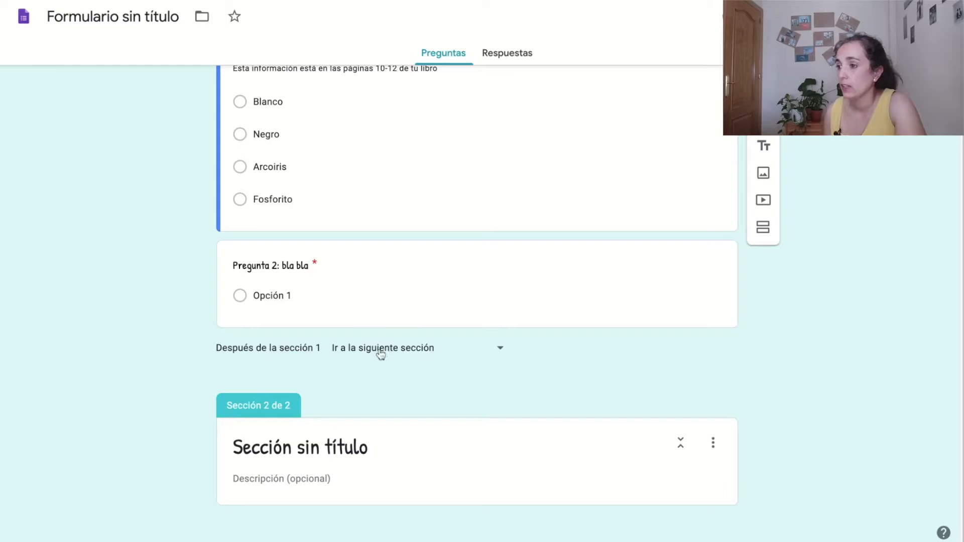
- Examine how the form is divided into two sections and which destinations are available after section 1
{"action": "scroll", "coordinate": [355, 234], "scroll_direction": "up", "scroll_amount": 3}
{"action": "scroll", "coordinate": [383, 287], "scroll_direction": "down", "scroll_amount": 2}
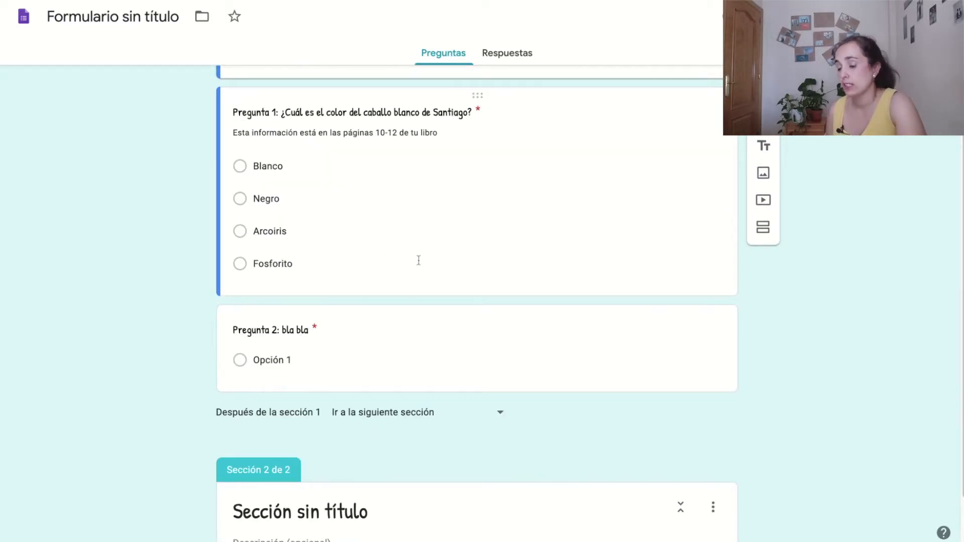
{"action": "scroll", "coordinate": [417, 259], "scroll_direction": "up", "scroll_amount": 2}
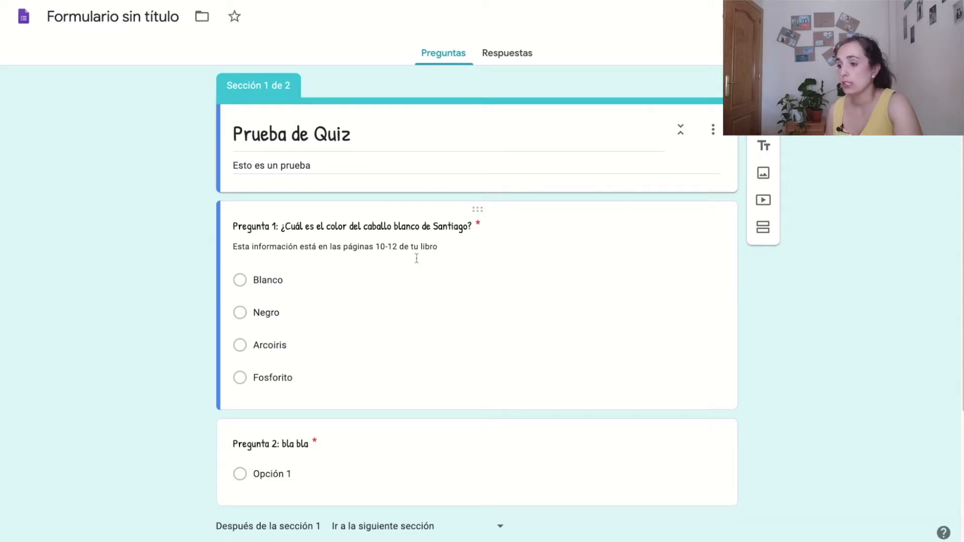
{"action": "scroll", "coordinate": [417, 258], "scroll_direction": "down", "scroll_amount": 3}
{"action": "left_click", "coordinate": [502, 339]}
{"action": "left_click", "coordinate": [144, 437]}
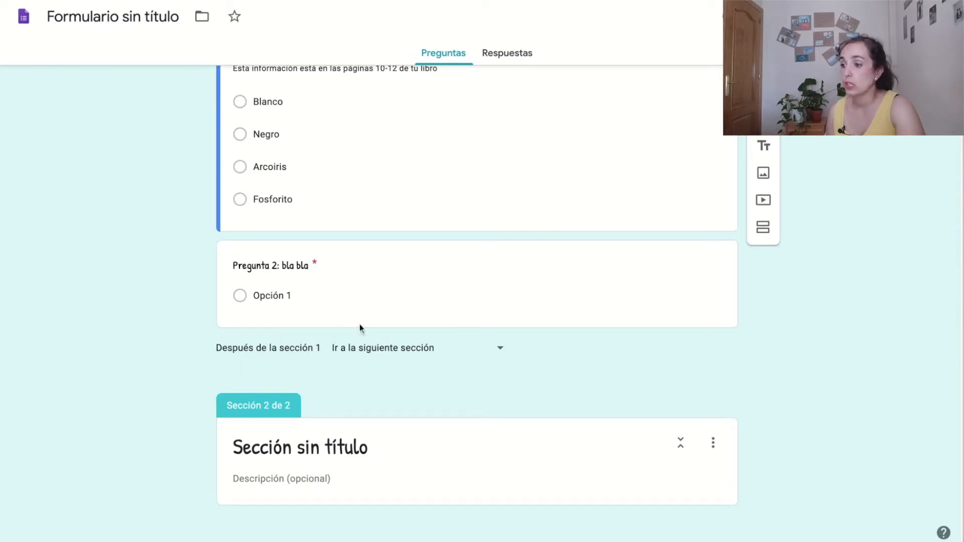
{"action": "scroll", "coordinate": [320, 322], "scroll_direction": "up", "scroll_amount": 3}
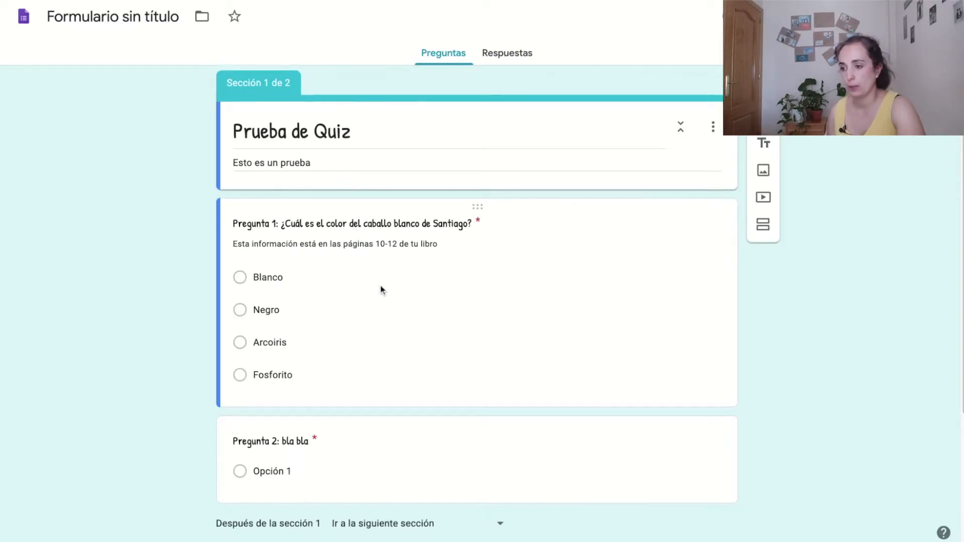
{"action": "scroll", "coordinate": [381, 290], "scroll_direction": "down", "scroll_amount": 2}
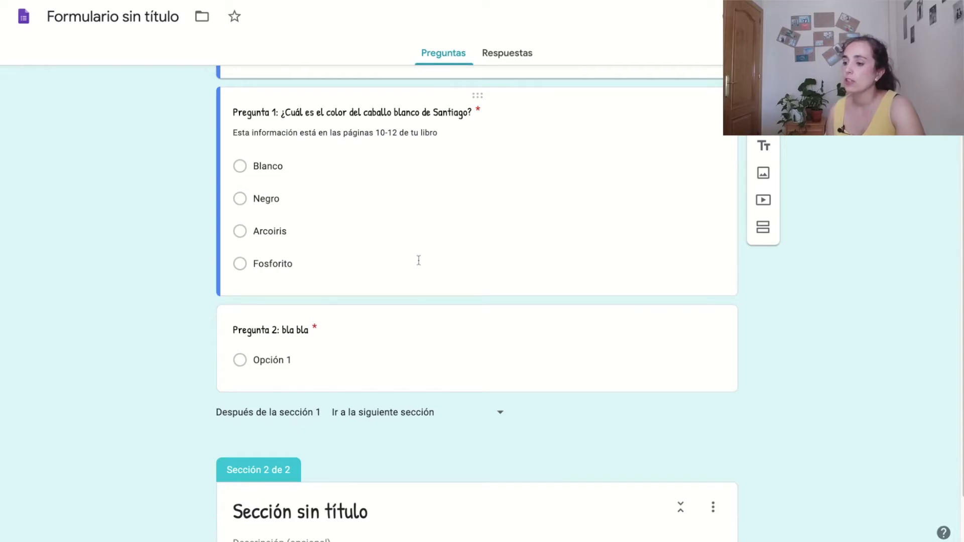
{"action": "scroll", "coordinate": [416, 259], "scroll_direction": "up", "scroll_amount": 2}
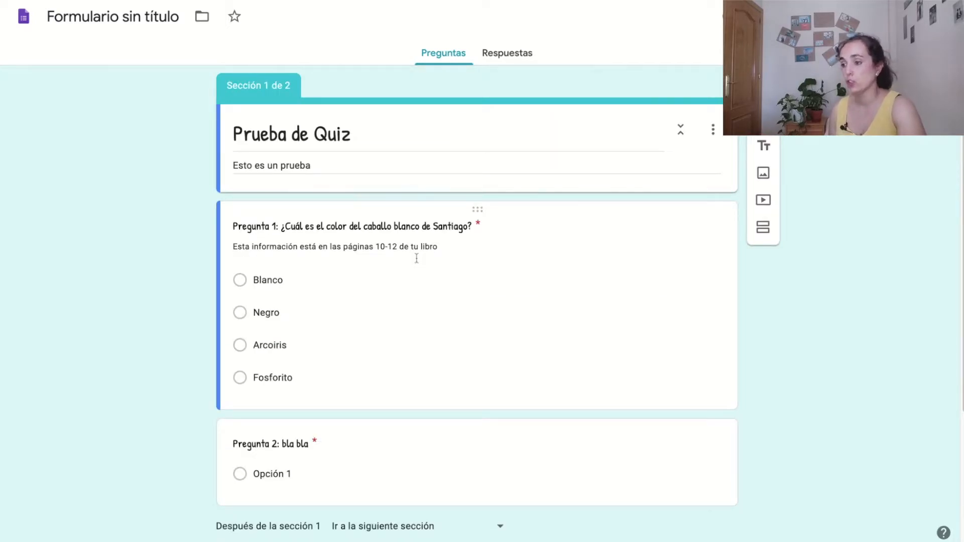
{"action": "scroll", "coordinate": [417, 260], "scroll_direction": "down", "scroll_amount": 3}
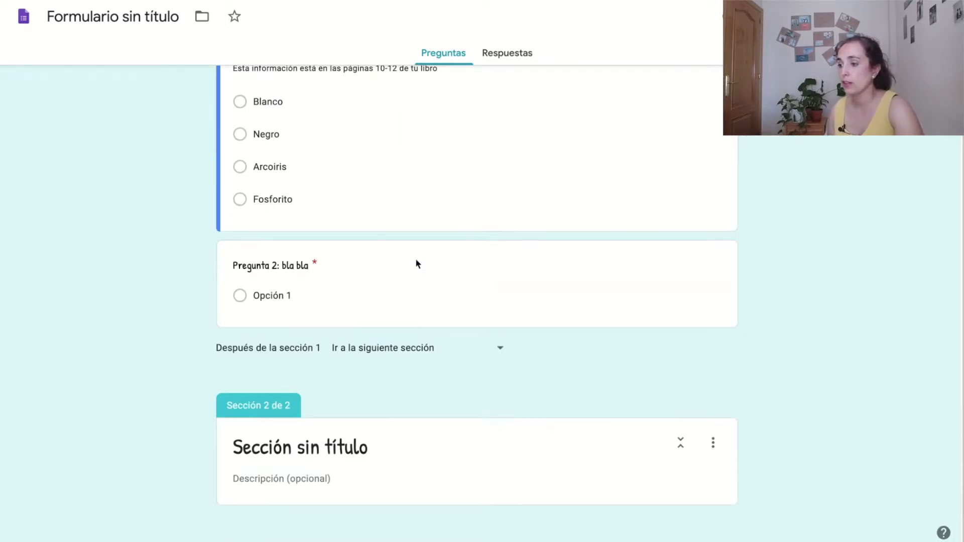
{"action": "left_click", "coordinate": [502, 346]}
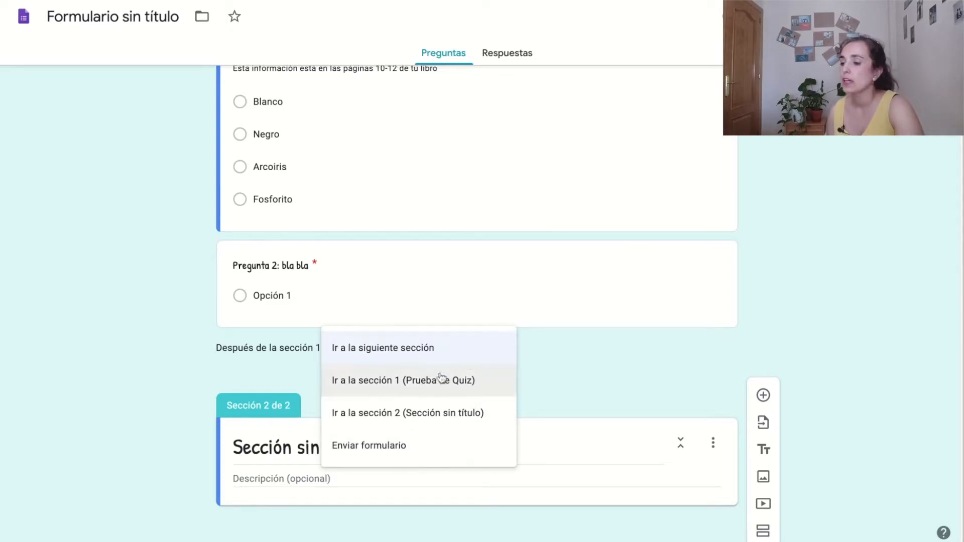
{"action": "left_click", "coordinate": [574, 357]}
- Enable going to a section based on the answer for the first question
{"action": "scroll", "coordinate": [560, 355], "scroll_direction": "up", "scroll_amount": 1}
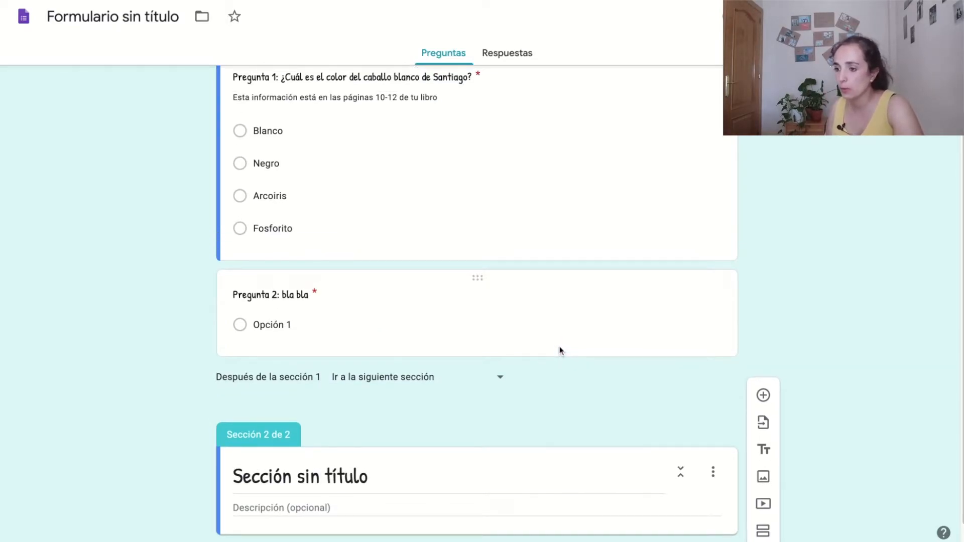
{"action": "scroll", "coordinate": [477, 82], "scroll_direction": "up", "scroll_amount": 1}
{"action": "left_click", "coordinate": [705, 294]}
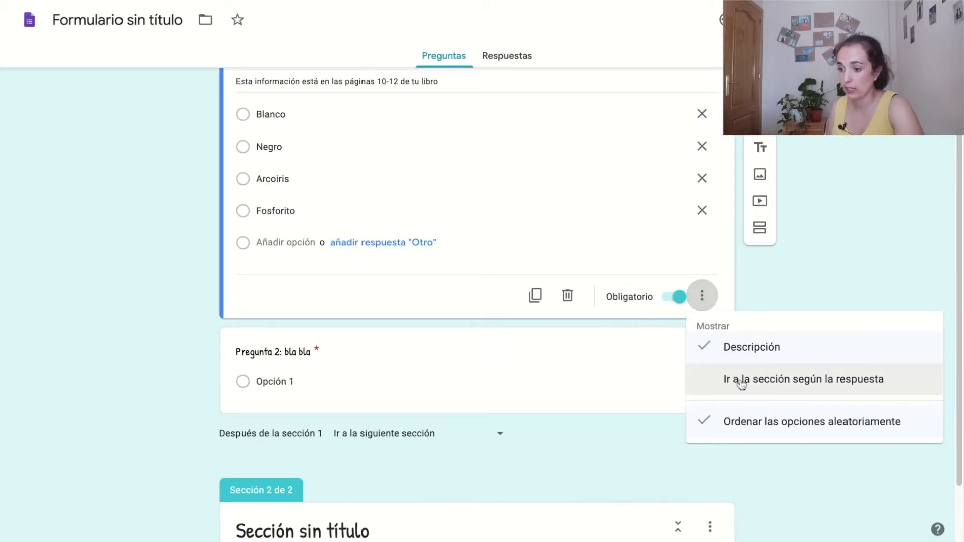
{"action": "left_click", "coordinate": [740, 383]}
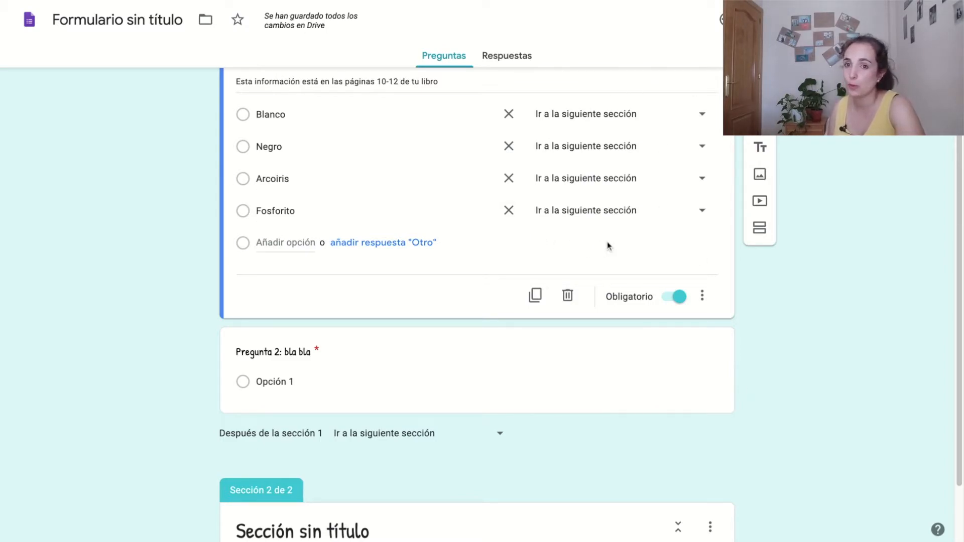
- Disable going to a section based on the answer for the first question
{"action": "left_click", "coordinate": [701, 295]}
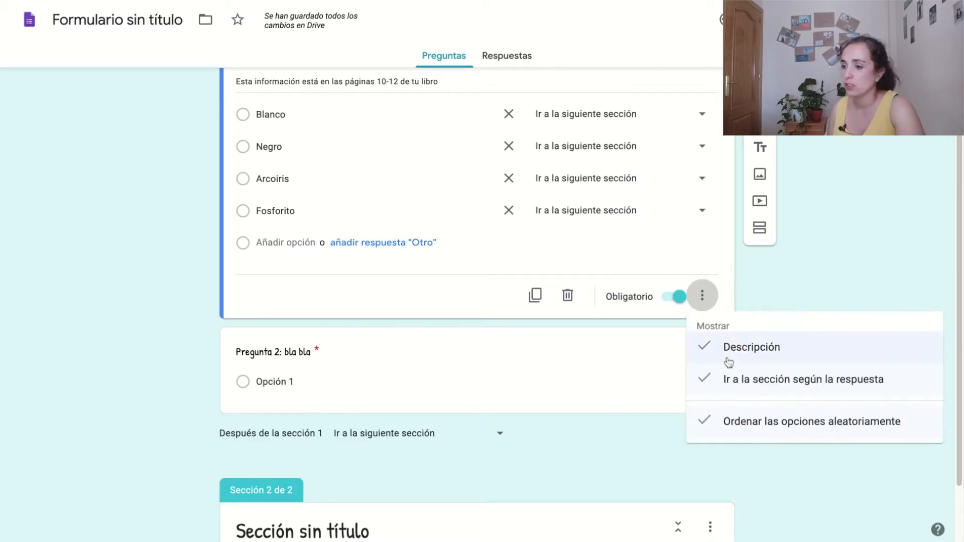
{"action": "left_click", "coordinate": [753, 386]}
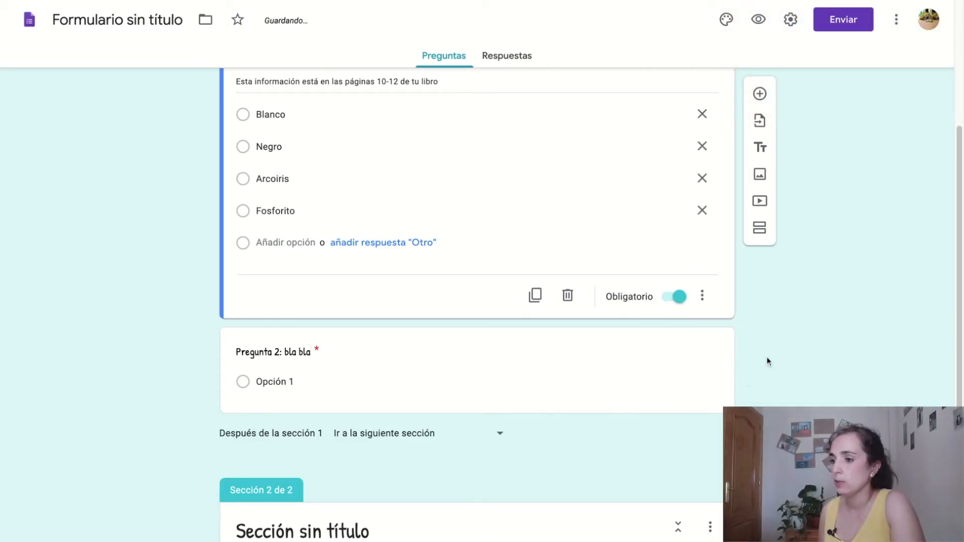
{"action": "scroll", "coordinate": [814, 345], "scroll_direction": "up", "scroll_amount": 1}
{"action": "scroll", "coordinate": [814, 345], "scroll_direction": "up", "scroll_amount": 2}
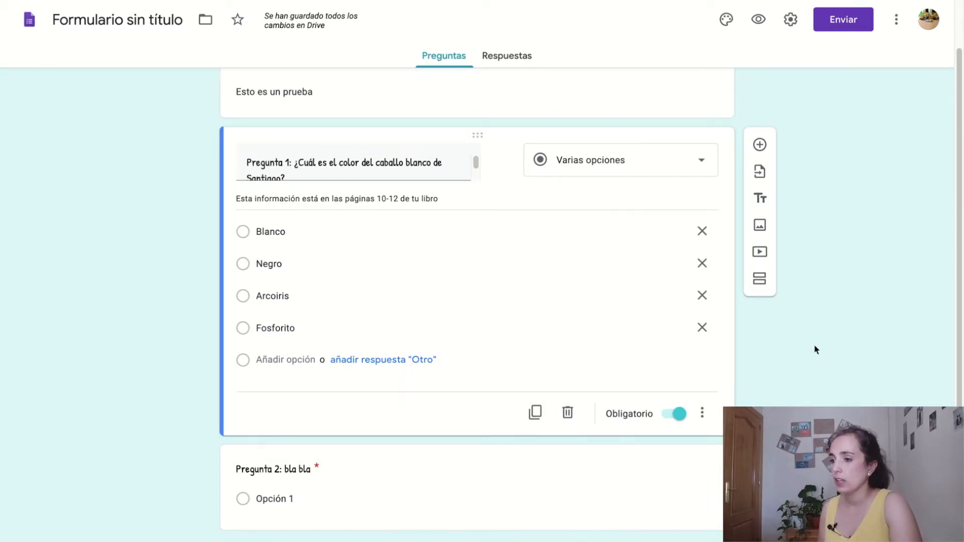
{"action": "scroll", "coordinate": [814, 346], "scroll_direction": "down", "scroll_amount": 4}
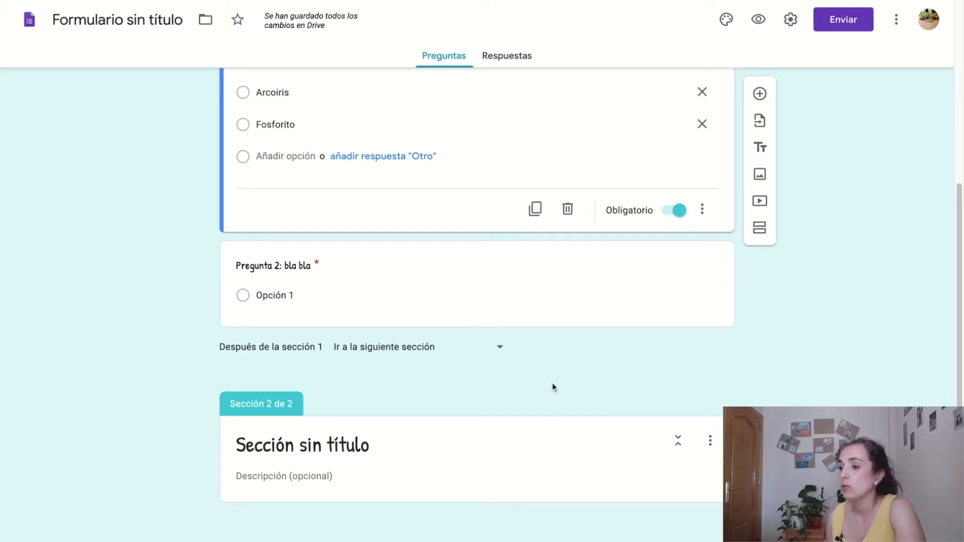
{"action": "scroll", "coordinate": [552, 387], "scroll_direction": "up", "scroll_amount": 5}
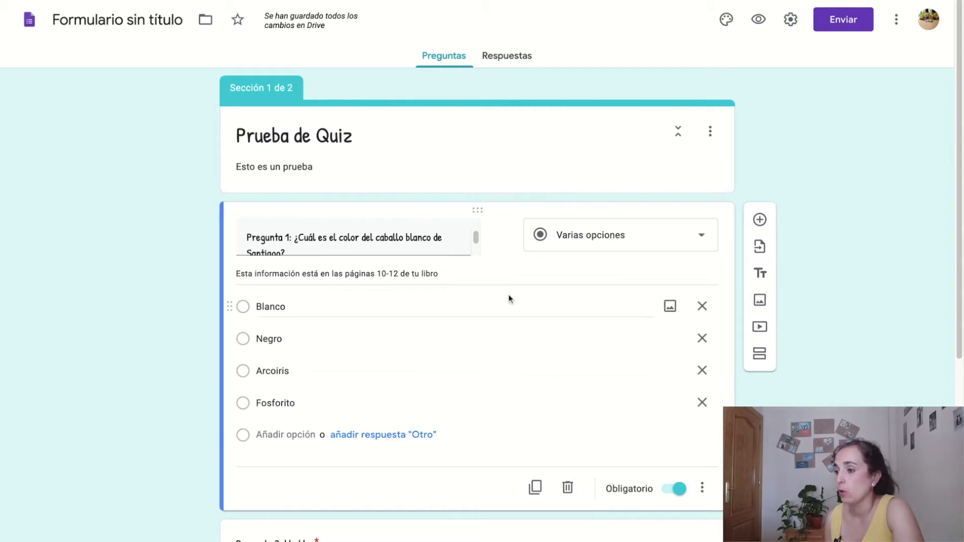
- Collect respondents' email addresses in the form settings and always send them response receipts
{"action": "scroll", "coordinate": [491, 342], "scroll_direction": "down", "scroll_amount": 4}
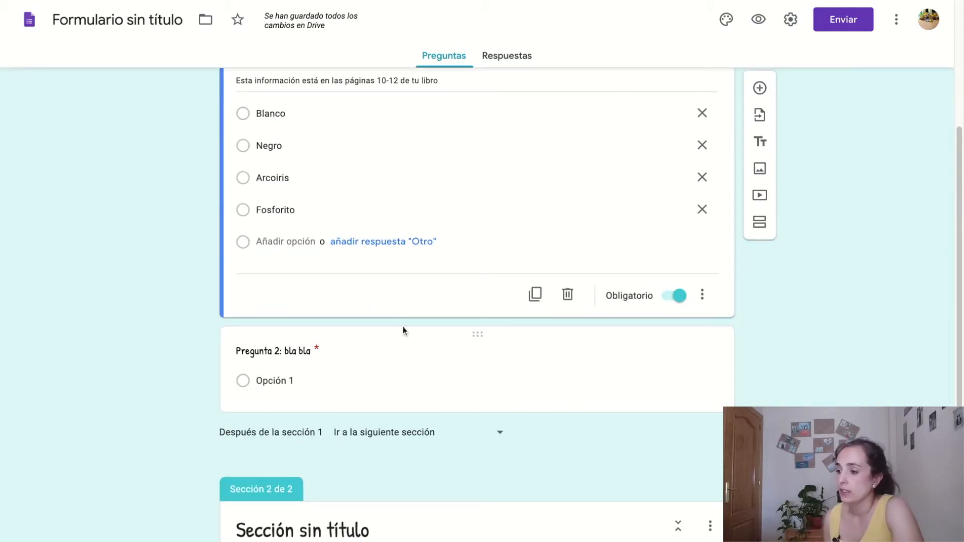
{"action": "scroll", "coordinate": [391, 367], "scroll_direction": "down", "scroll_amount": 2}
{"action": "scroll", "coordinate": [392, 368], "scroll_direction": "up", "scroll_amount": 6}
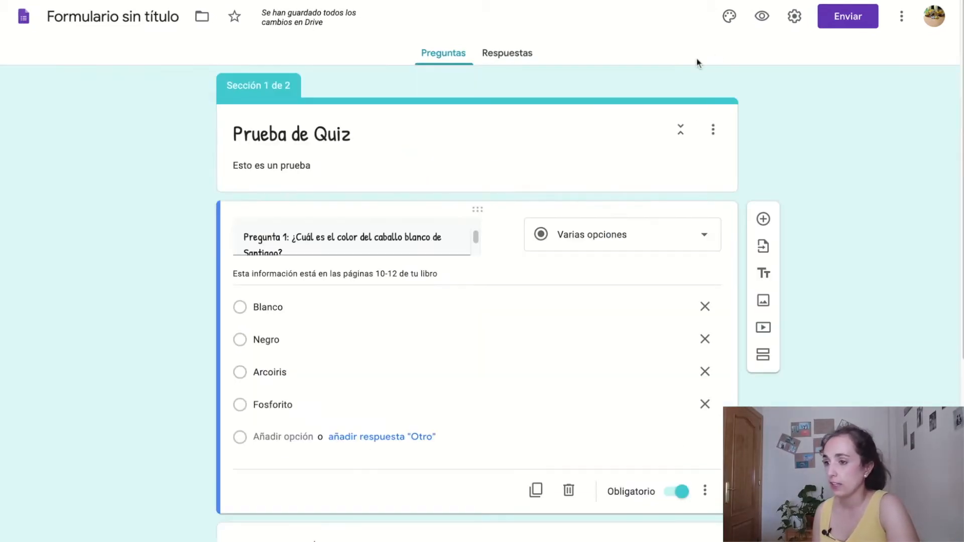
{"action": "left_click", "coordinate": [794, 16]}
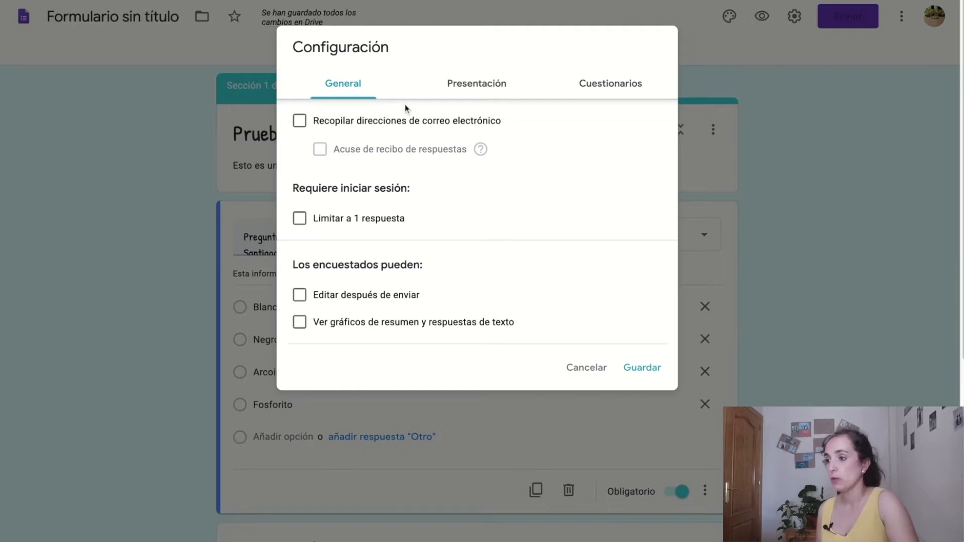
{"action": "left_click", "coordinate": [320, 124]}
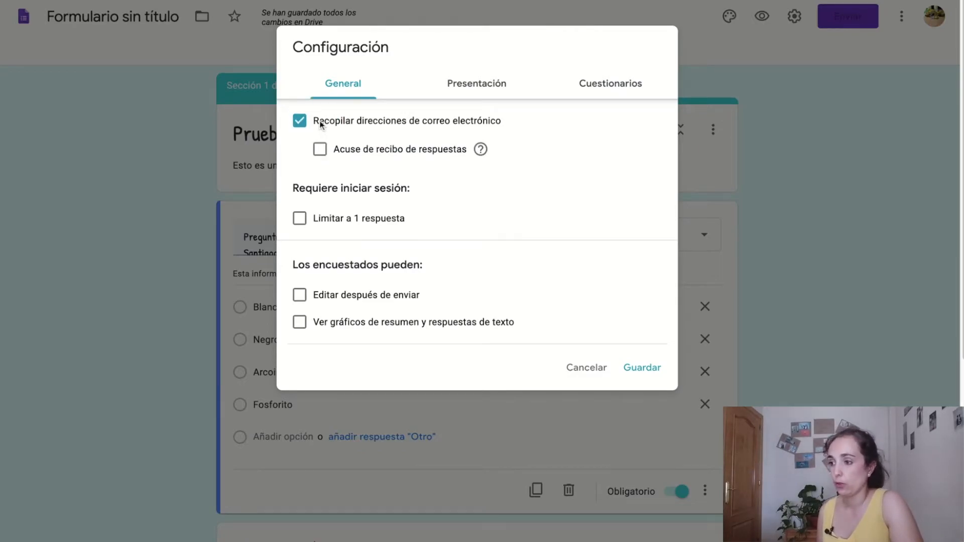
{"action": "left_click", "coordinate": [336, 154]}
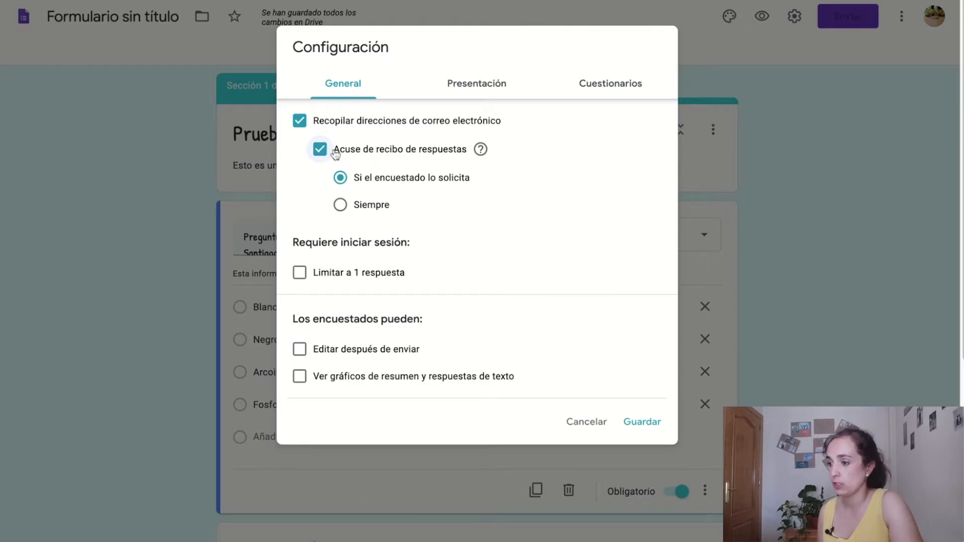
{"action": "left_click", "coordinate": [372, 207]}
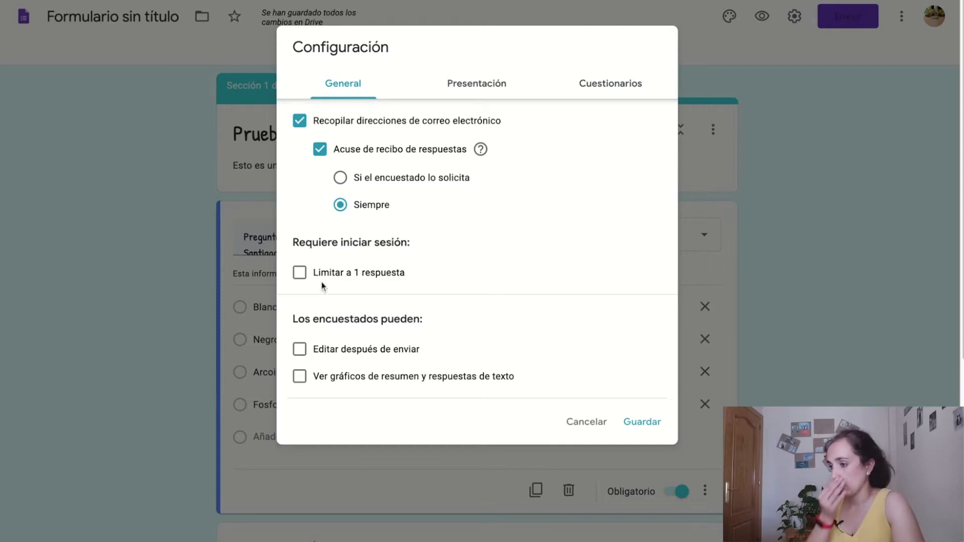
- Limit the form to 1 response and let respondents see summary charts and text responses
{"action": "left_click", "coordinate": [301, 274]}
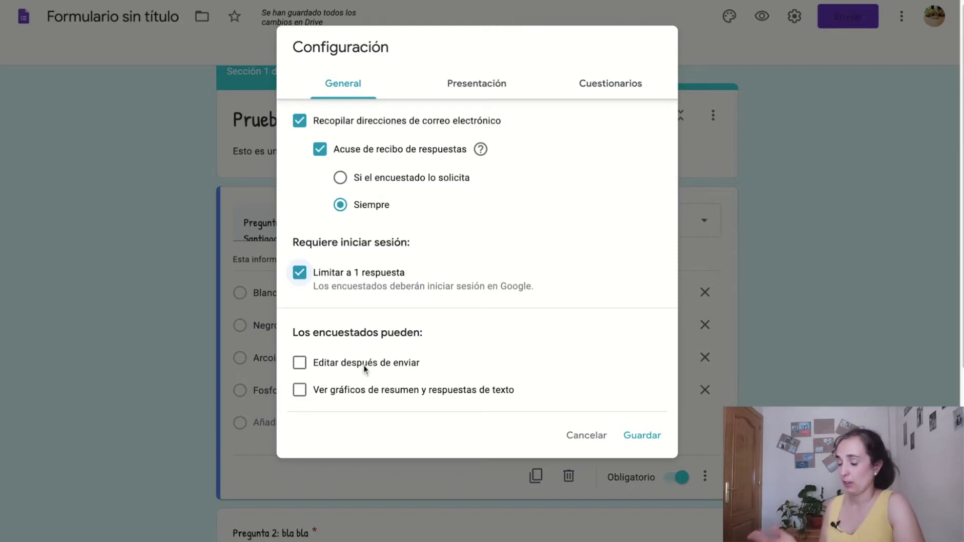
{"action": "left_click", "coordinate": [300, 391]}
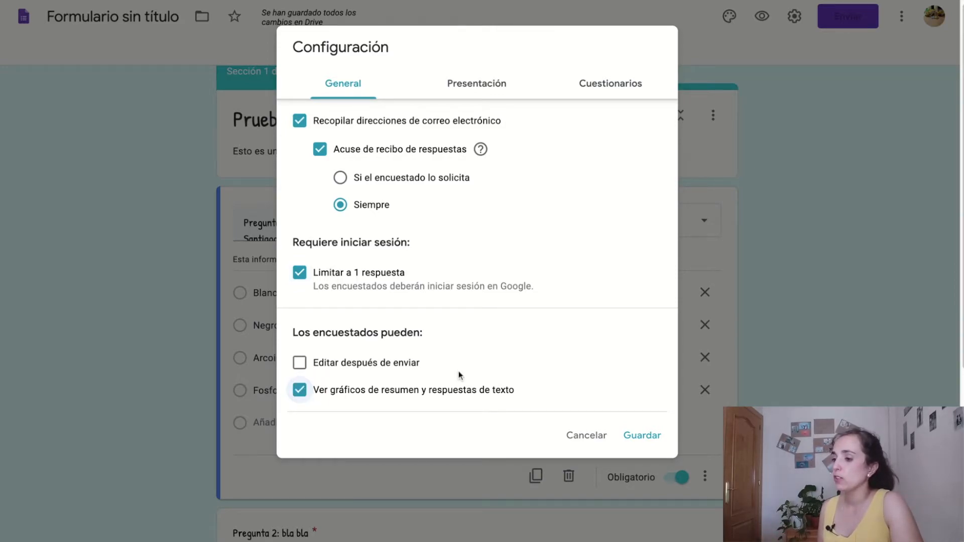
- Show the progress bar and shuffle the question order in the form's presentation settings
{"action": "left_click", "coordinate": [470, 84]}
{"action": "left_click", "coordinate": [380, 123]}
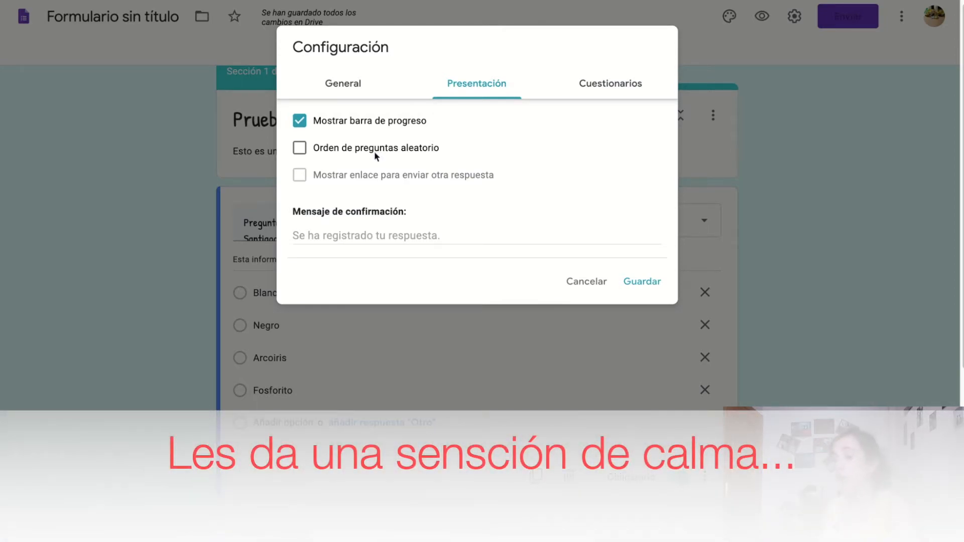
{"action": "left_click", "coordinate": [374, 151]}
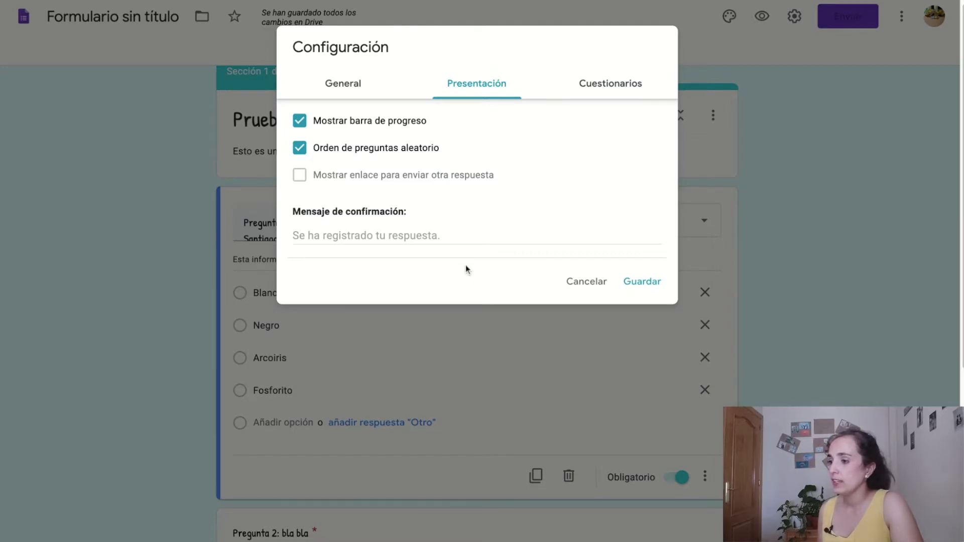
{"action": "left_click", "coordinate": [367, 236]}
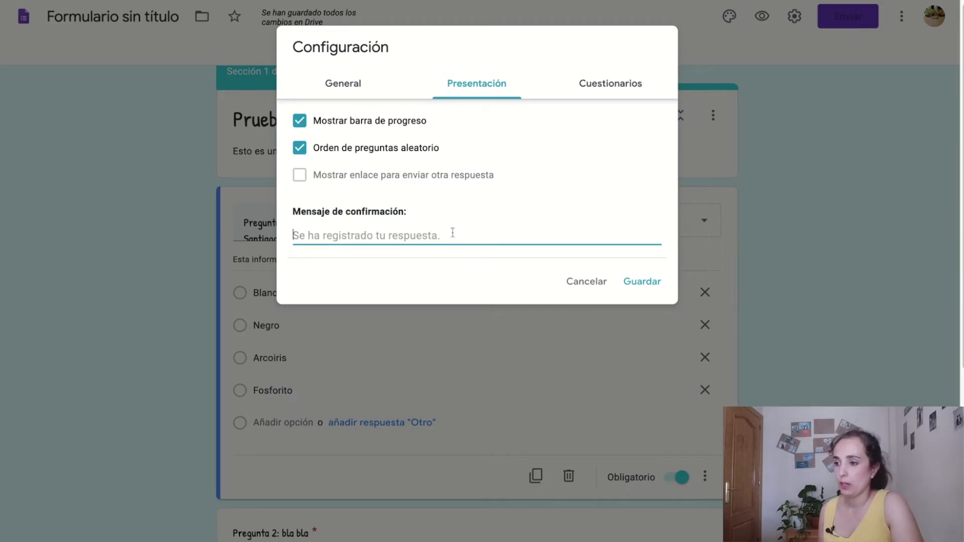
- Convert the form into a quiz and save the settings
{"action": "left_click", "coordinate": [608, 83]}
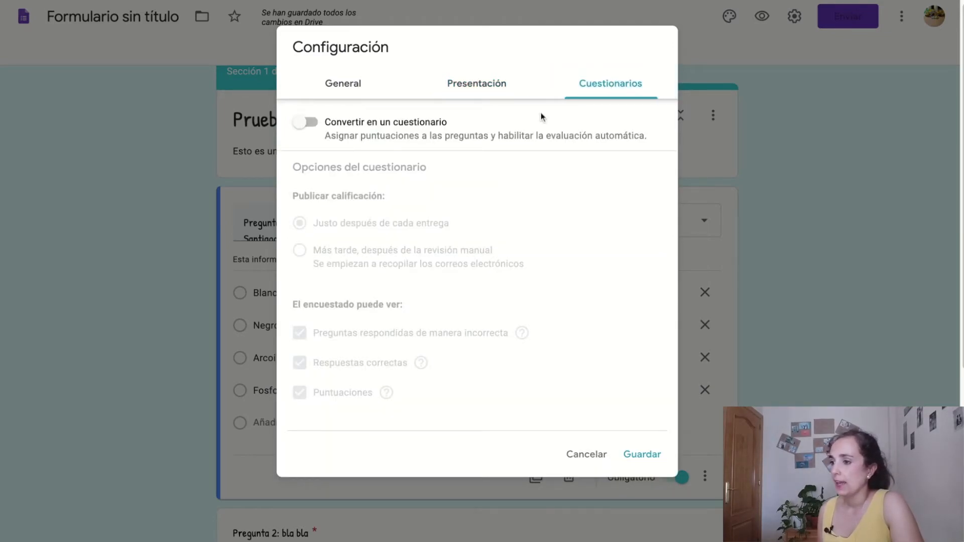
{"action": "left_click", "coordinate": [314, 126]}
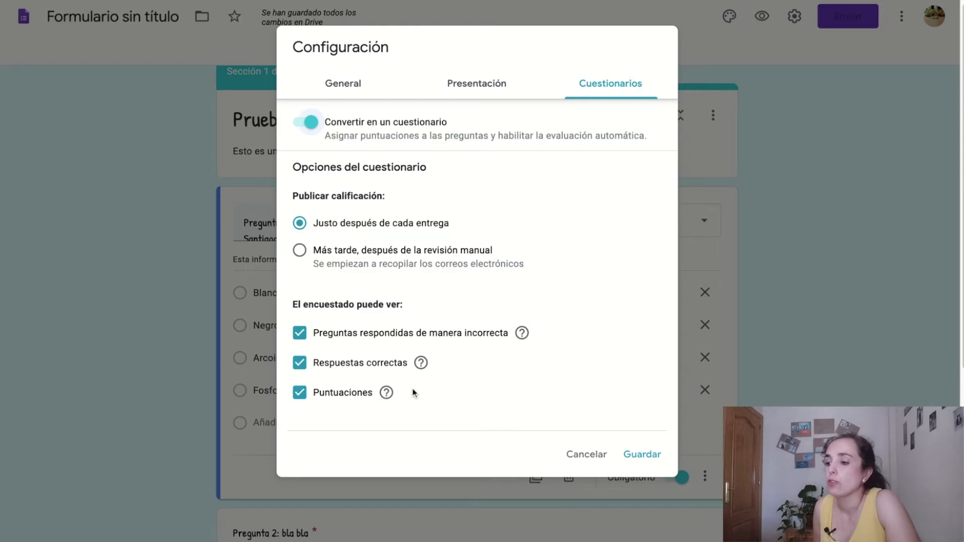
{"action": "left_click", "coordinate": [649, 454]}
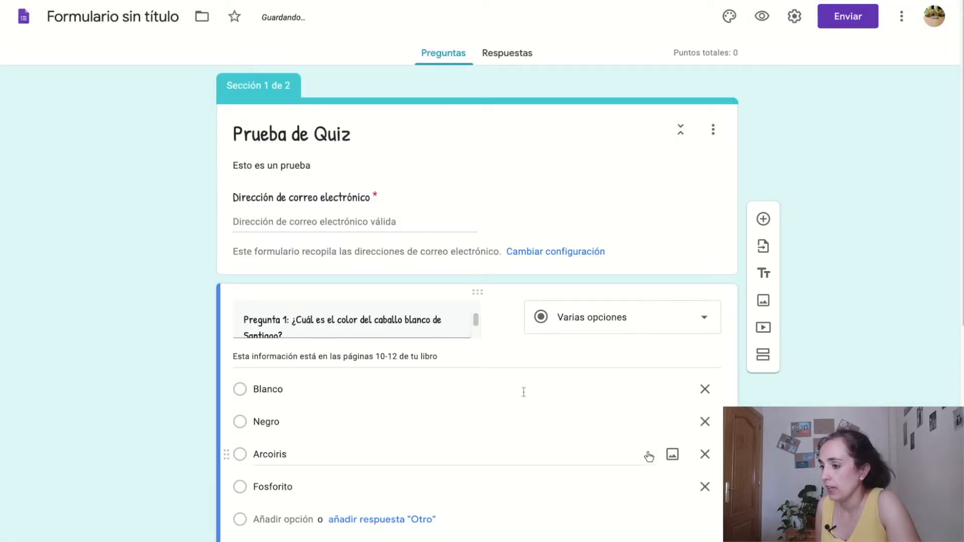
- Set "Blanco" as the correct answer to question 1 and give the question 1 point
{"action": "scroll", "coordinate": [236, 387], "scroll_direction": "down", "scroll_amount": 4}
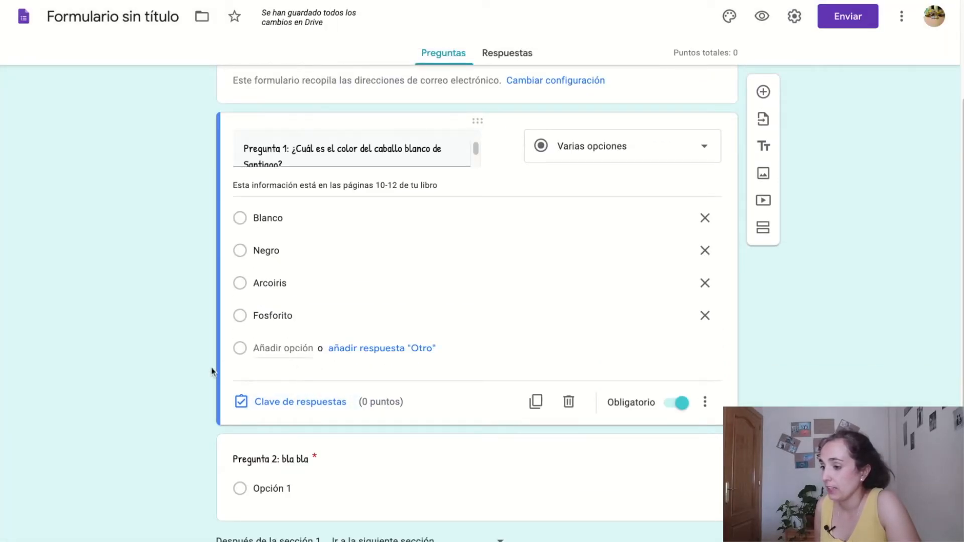
{"action": "left_click", "coordinate": [276, 411]}
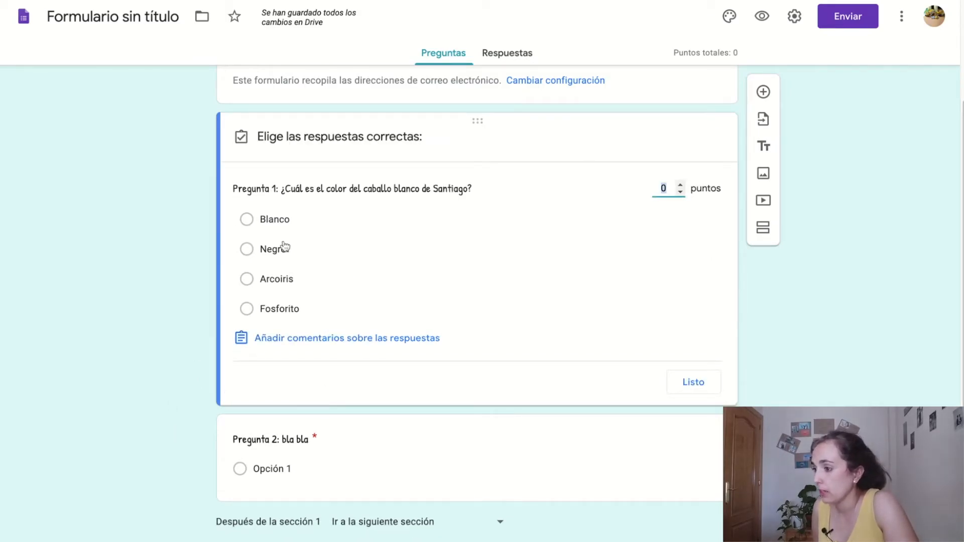
{"action": "left_click", "coordinate": [246, 219]}
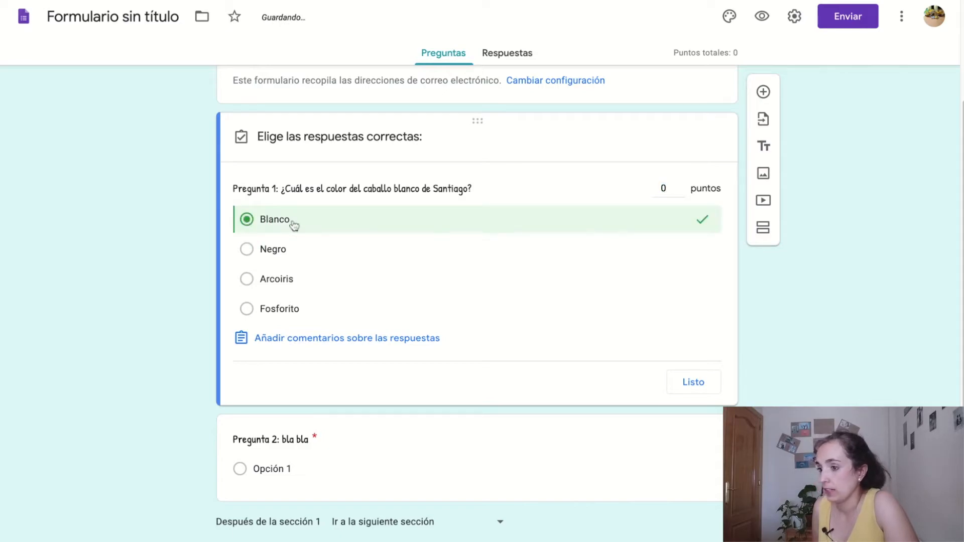
{"action": "left_click", "coordinate": [663, 189]}
{"action": "left_click", "coordinate": [680, 185]}
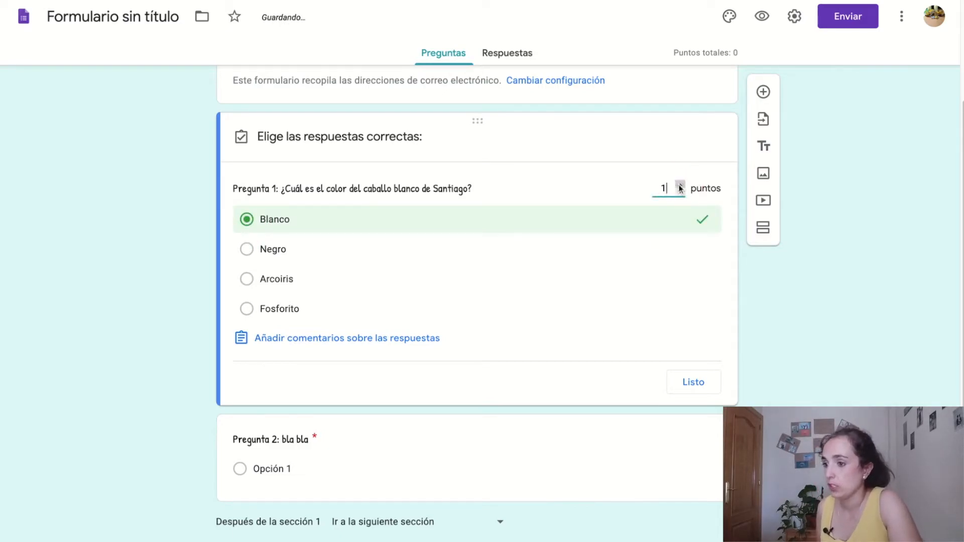
{"action": "left_click", "coordinate": [694, 383]}
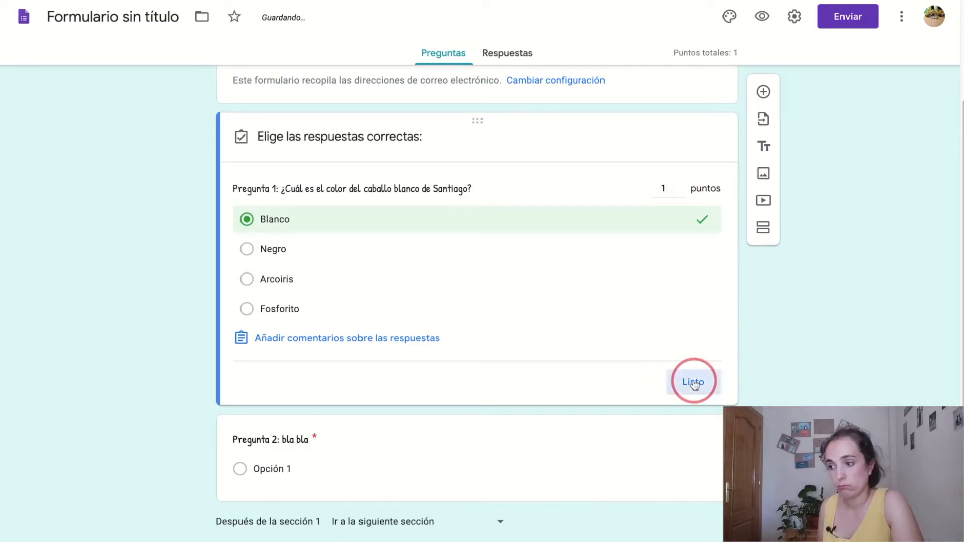
- Add the feedback "Lee bien el enunciado" for incorrect answers to question 1
{"action": "left_click", "coordinate": [310, 423]}
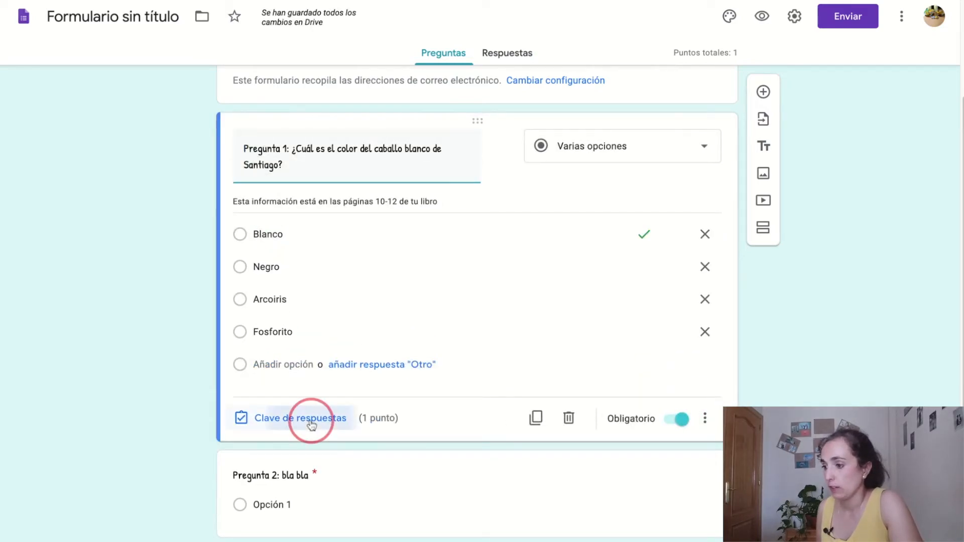
{"action": "left_click", "coordinate": [356, 341]}
{"action": "left_click", "coordinate": [354, 135]}
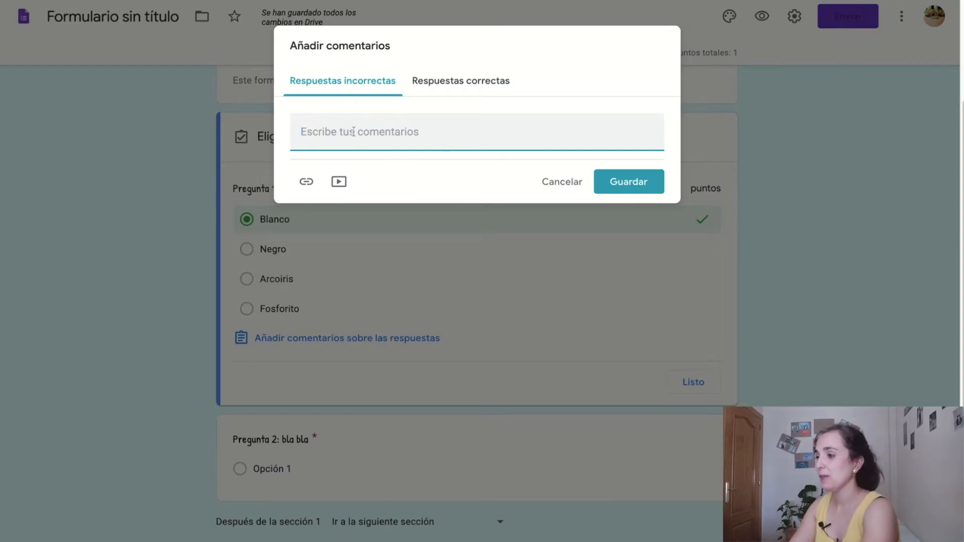
{"action": "type", "text": "Lee bien "}
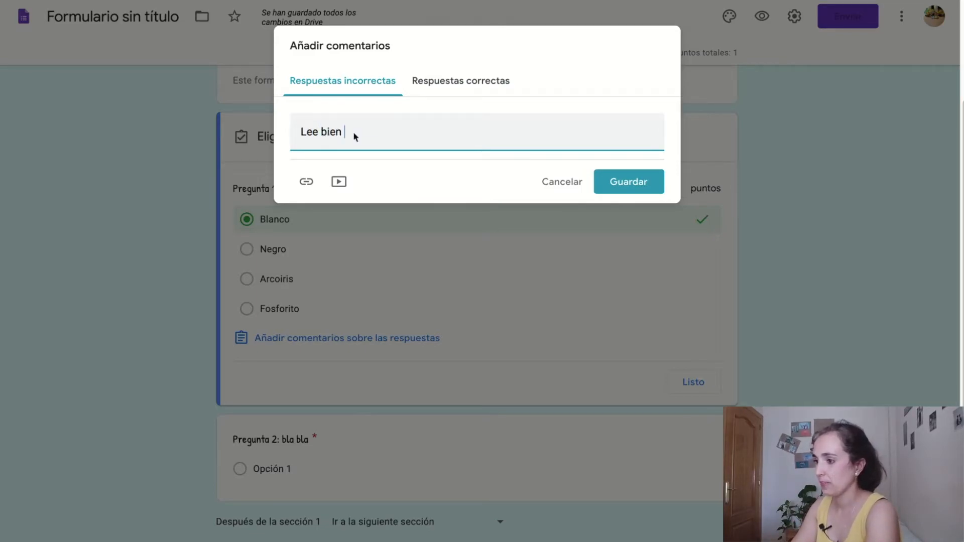
{"action": "type", "text": "el enunciado"}
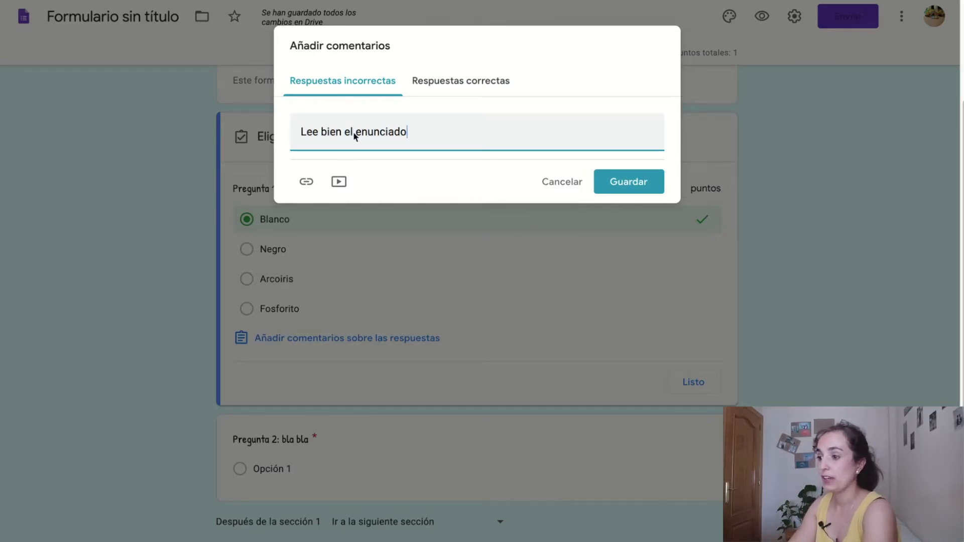
- Add the feedback "Muy bien!!" for correct answers to question 1 and save the feedback
{"action": "left_click", "coordinate": [465, 88]}
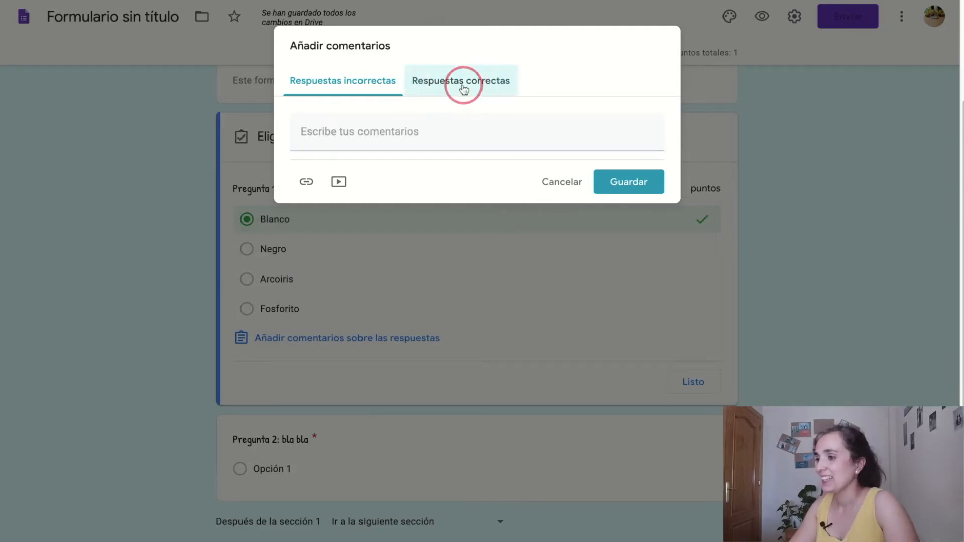
{"action": "left_click", "coordinate": [388, 129]}
{"action": "type", "text": "Muy bien!!"}
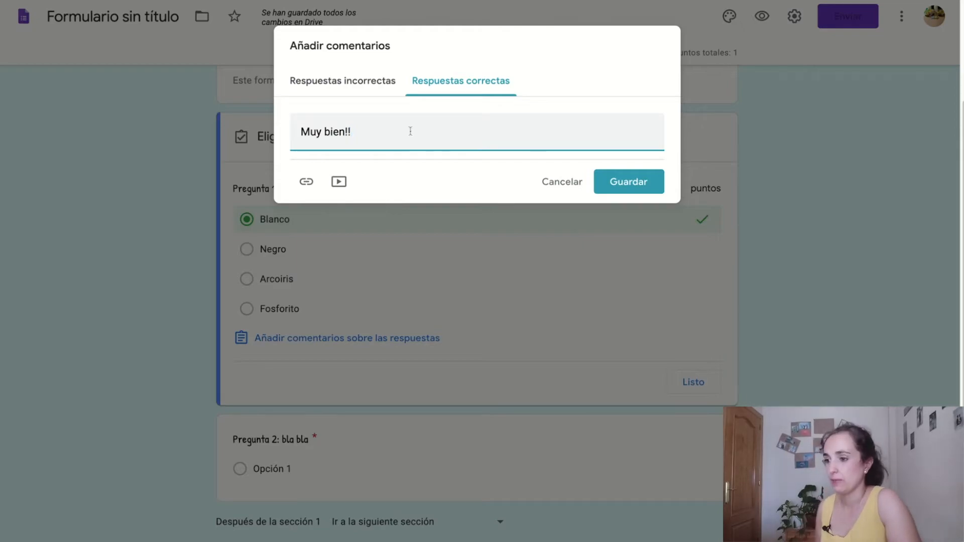
{"action": "left_click", "coordinate": [609, 187]}
{"action": "scroll", "coordinate": [522, 367], "scroll_direction": "down", "scroll_amount": 6}
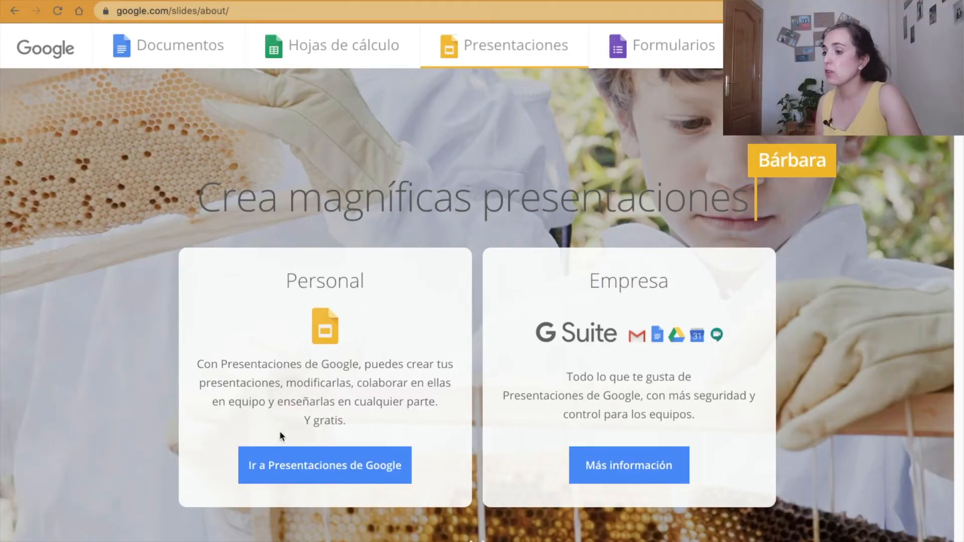
- Create a blank presentation in Google Slides and delete the title and subtitle placeholders from its first slide
{"action": "left_click", "coordinate": [332, 467]}
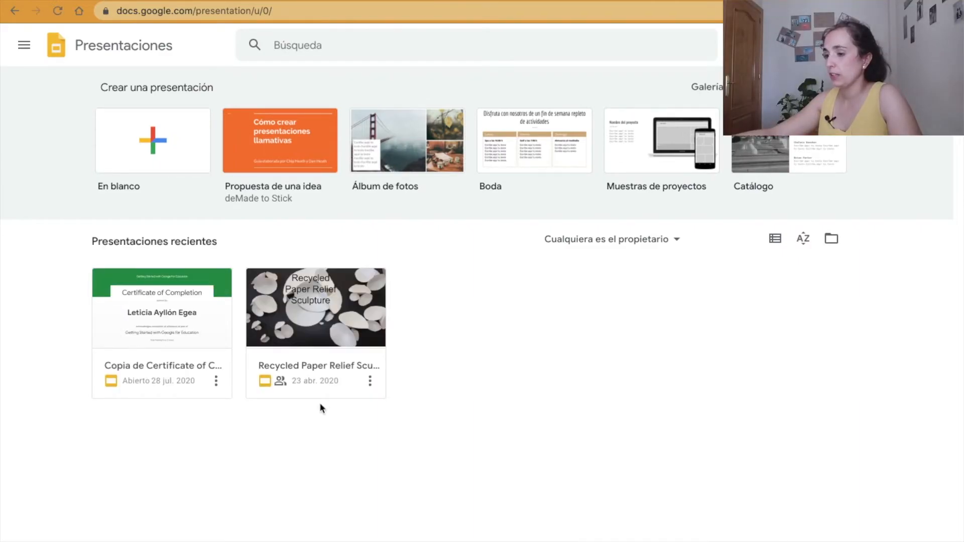
{"action": "left_click", "coordinate": [159, 152]}
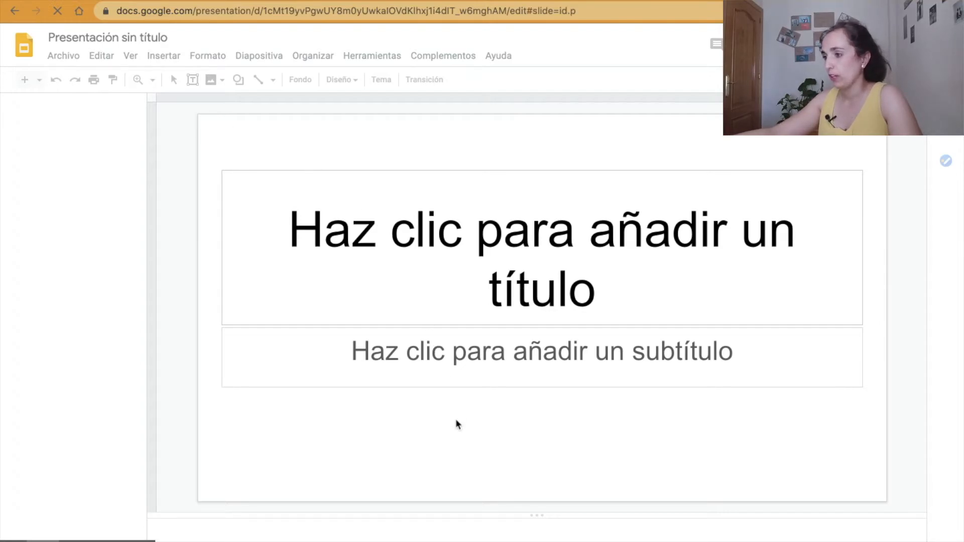
{"action": "left_click_drag", "start_coordinate": [258, 129], "coordinate": [462, 460]}
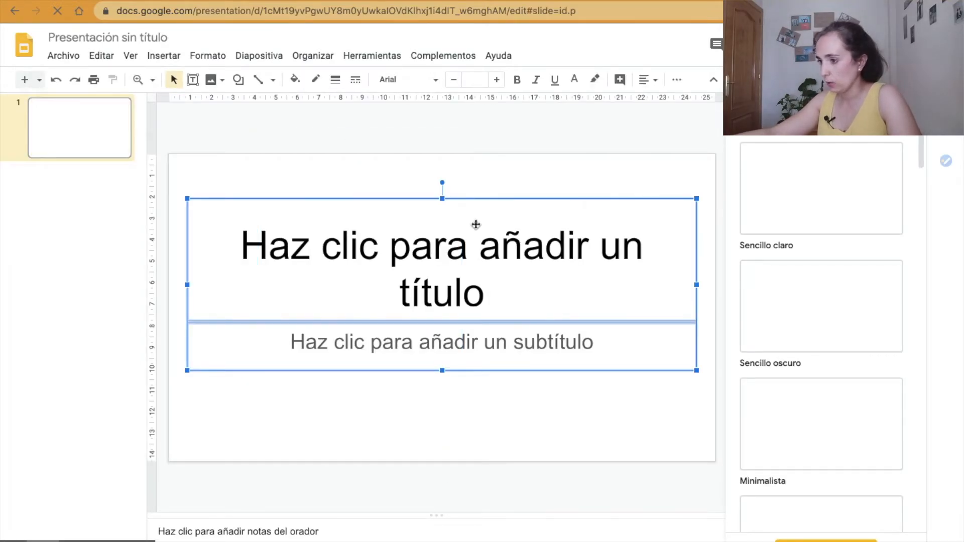
{"action": "key", "text": "BackSpace"}
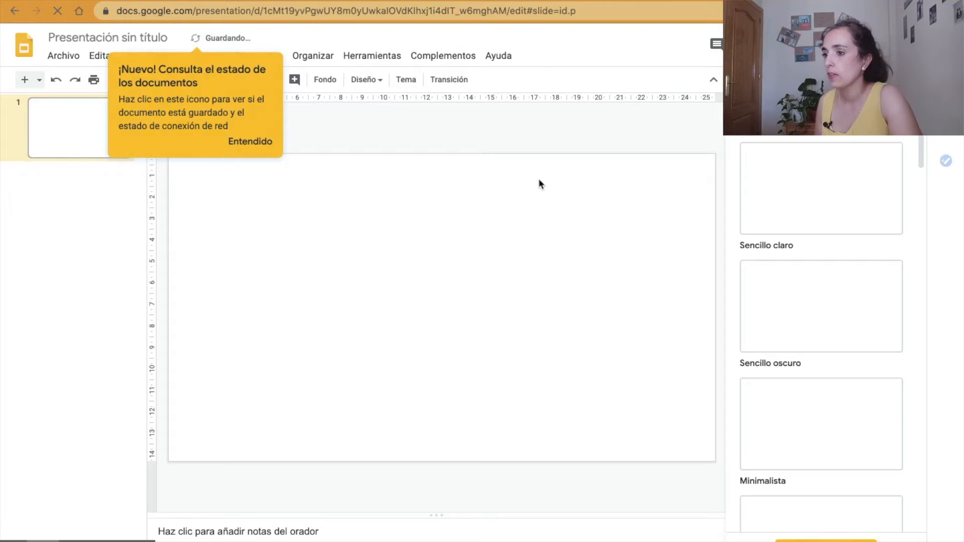
{"action": "left_click", "coordinate": [237, 145]}
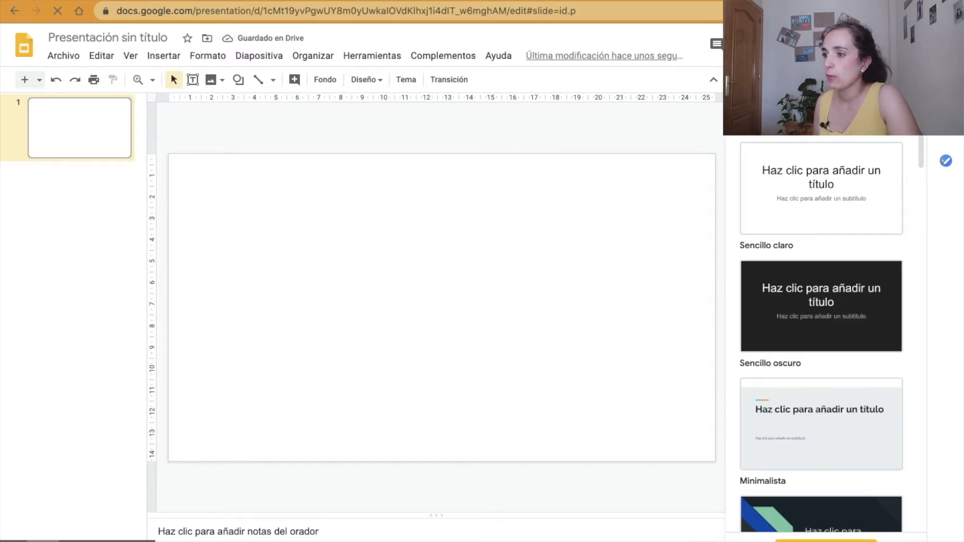
- Search the web for "esquema de esqueleto humano" in a new browser tab
{"action": "key", "text": "ctrl+t"}
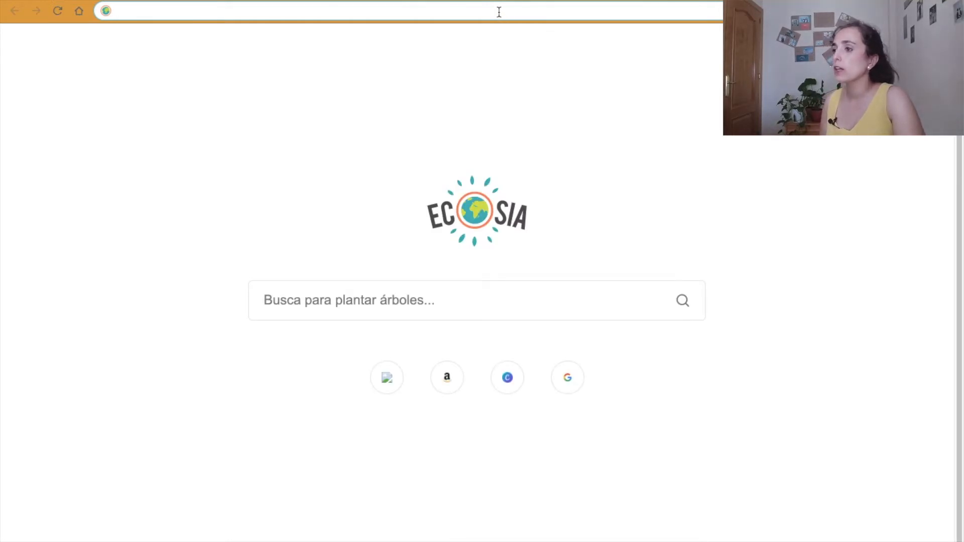
{"action": "type", "text": "esquema de "}
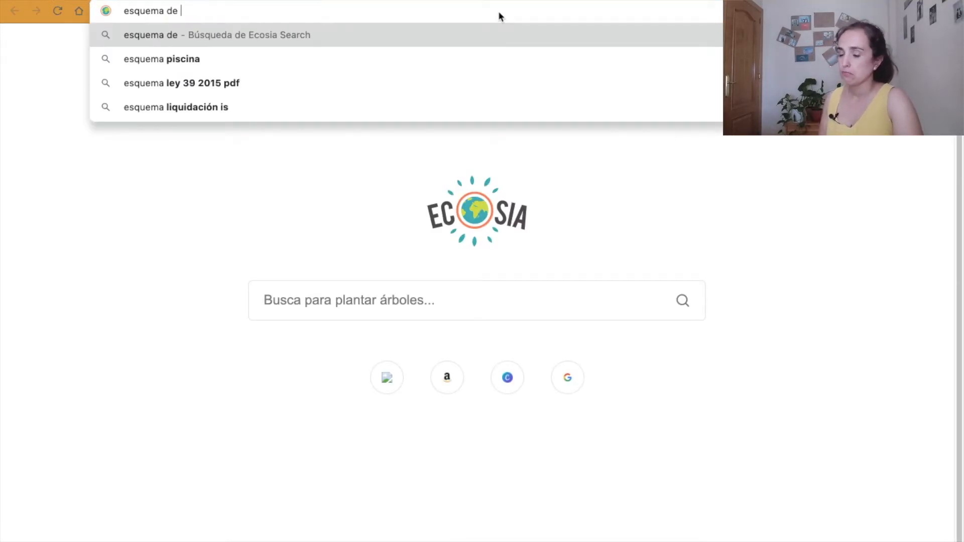
{"action": "type", "text": "esqueleto humano"}
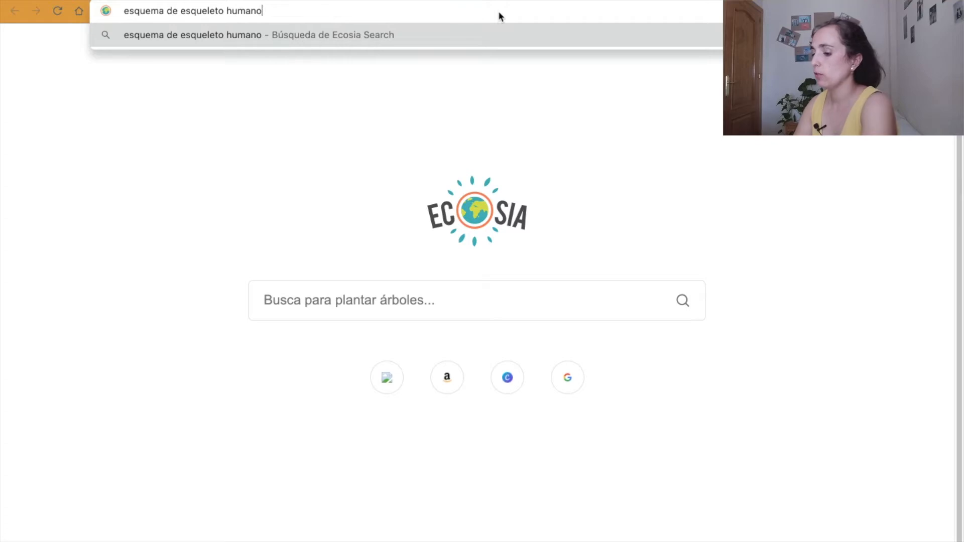
{"action": "key", "text": "Return"}
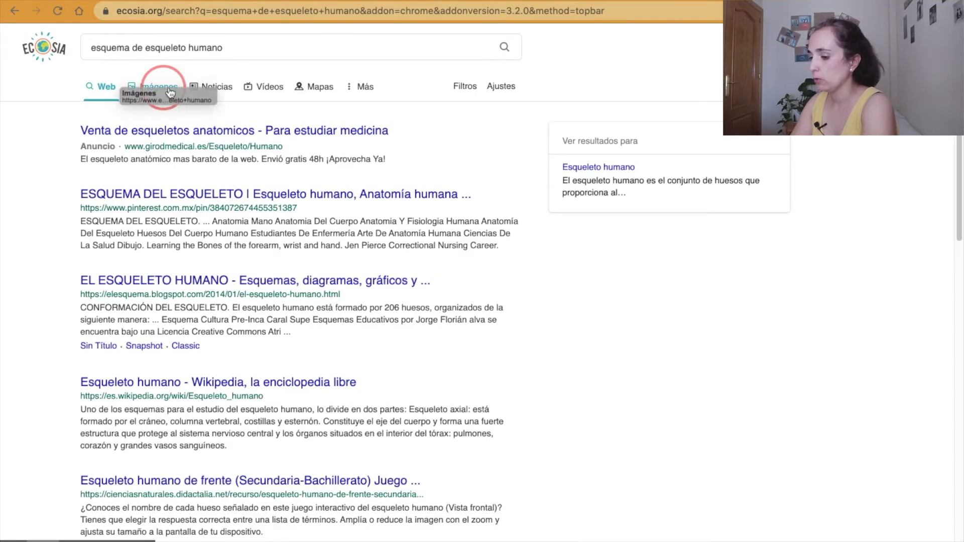
- Copy the unlabelled black-and-white front-view skeleton from the image results and paste it onto the blank slide in Google Slides
{"action": "left_click", "coordinate": [159, 91]}
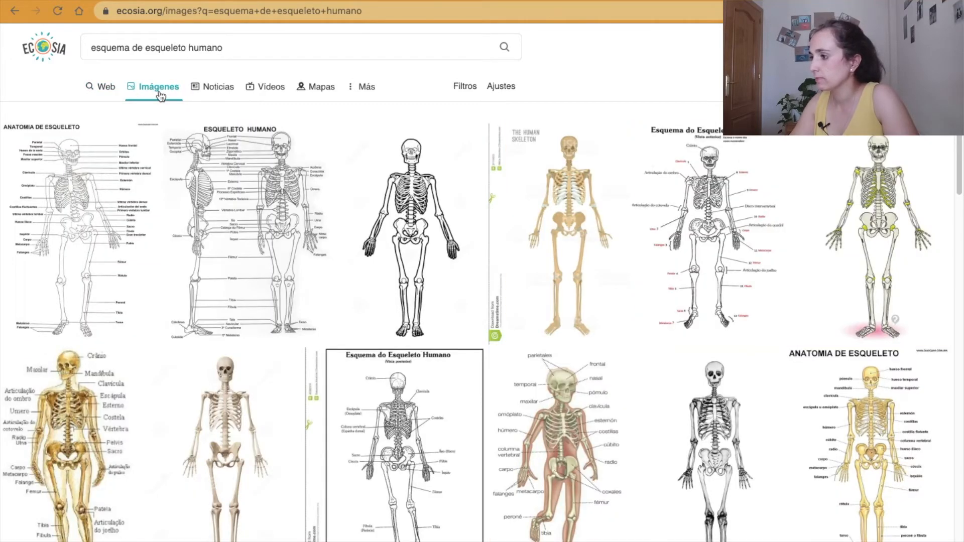
{"action": "right_click", "coordinate": [420, 261]}
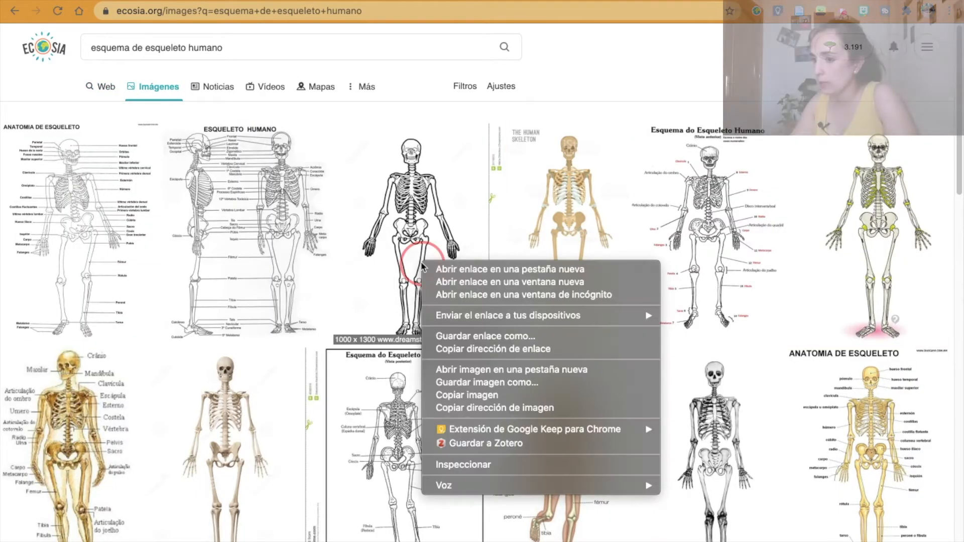
{"action": "left_click", "coordinate": [473, 396]}
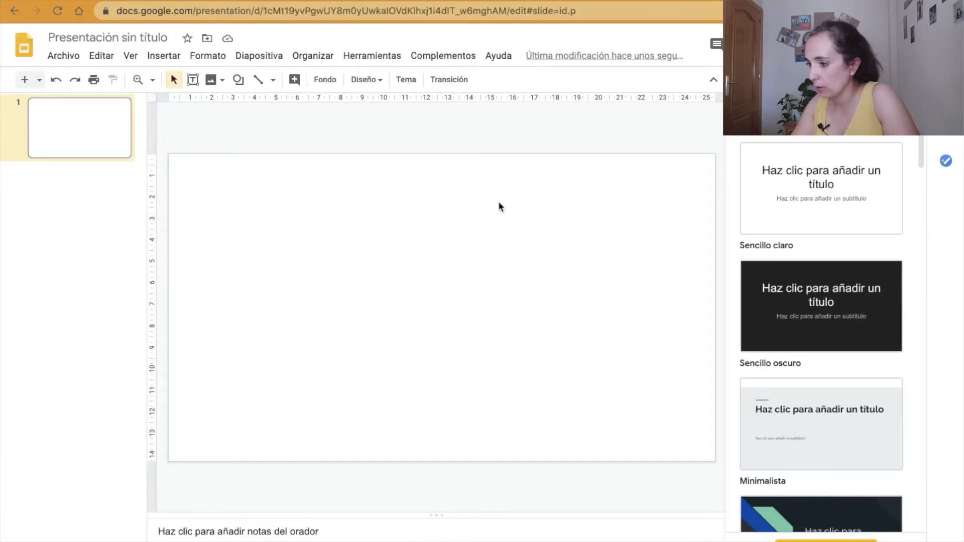
{"action": "right_click", "coordinate": [392, 215]}
{"action": "left_click", "coordinate": [443, 276]}
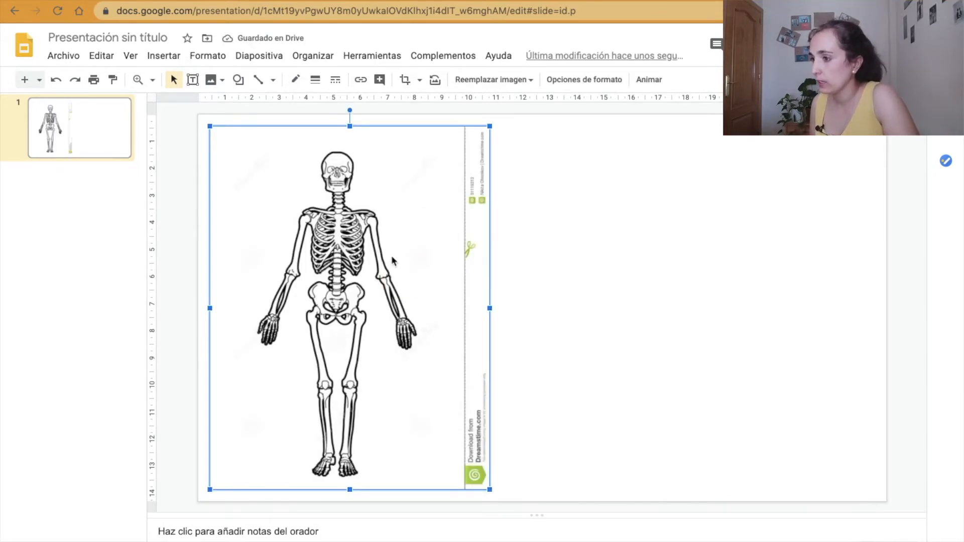
- Crop the skeleton image on the slide to cut off the Dreamstime strip along its right edge
{"action": "right_click", "coordinate": [392, 260]}
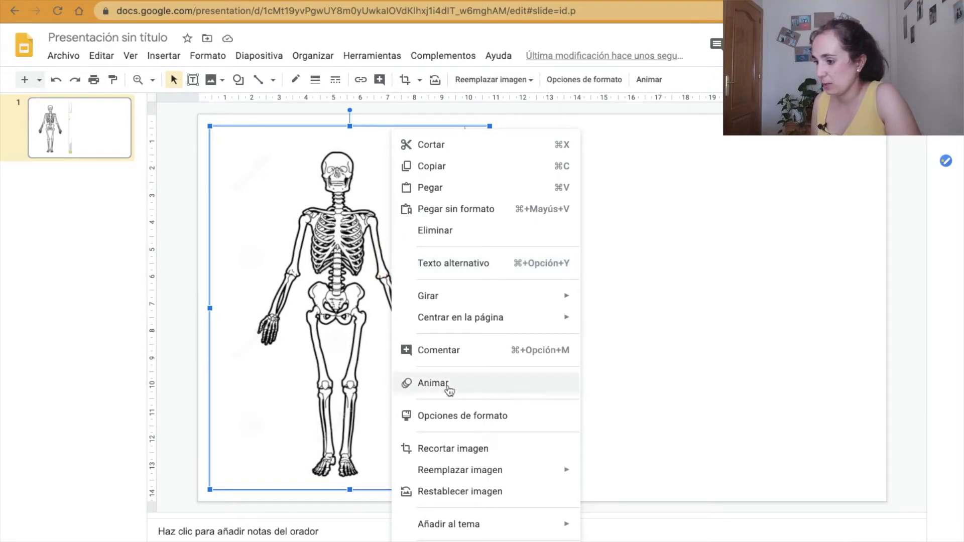
{"action": "left_click", "coordinate": [463, 451]}
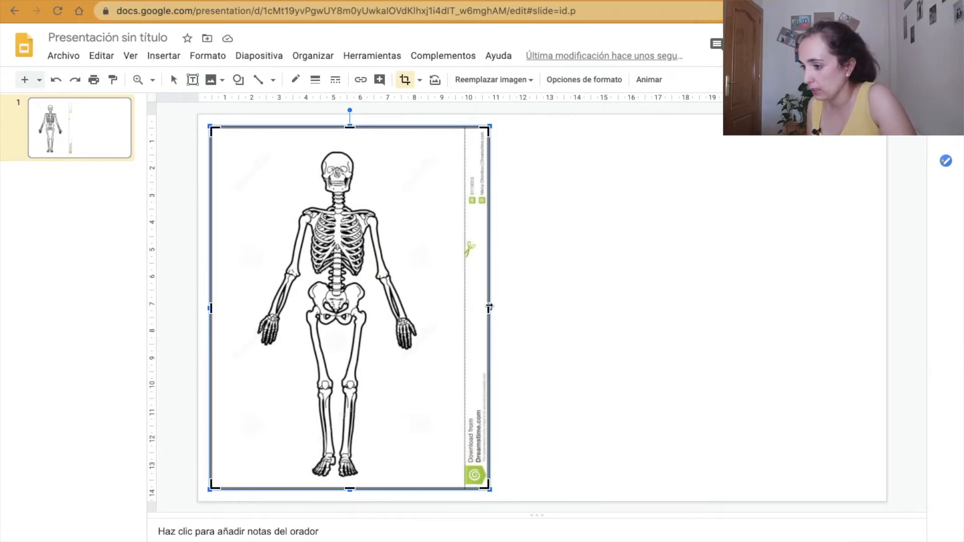